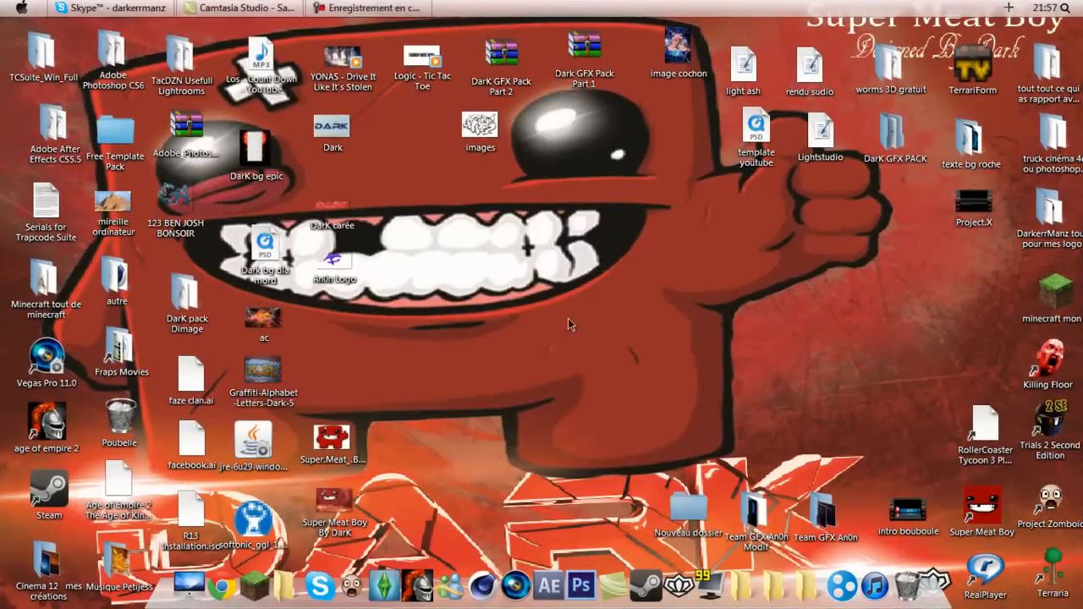
# Open the graffiti picture named images from the desktop and examine its lettering up close.
pyautogui.doubleClick(479, 127)
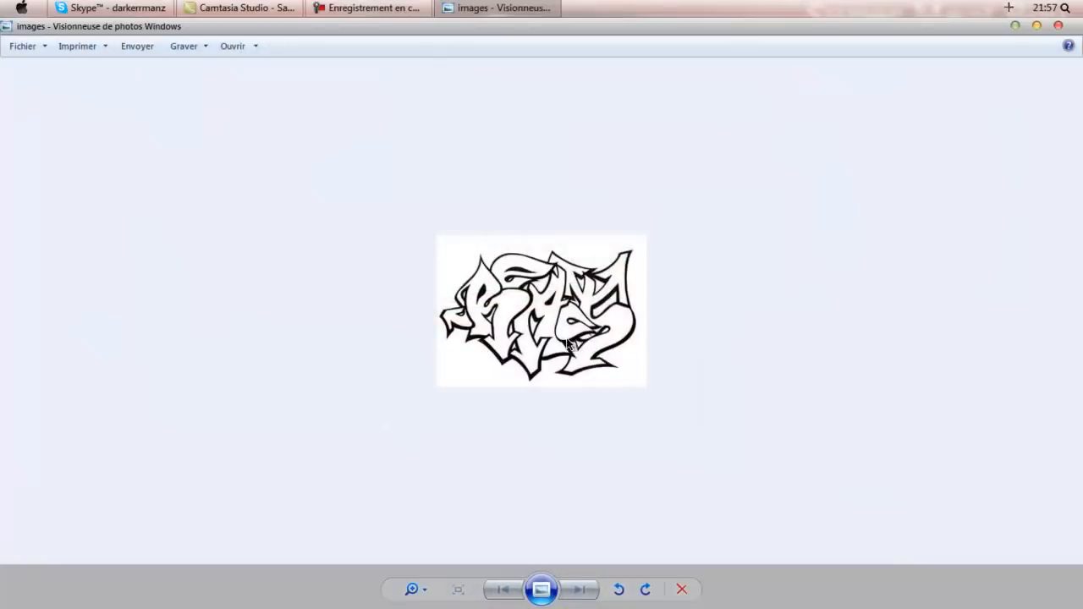
pyautogui.scroll(-2, 572, 360)
pyautogui.scroll(4, 564, 346)
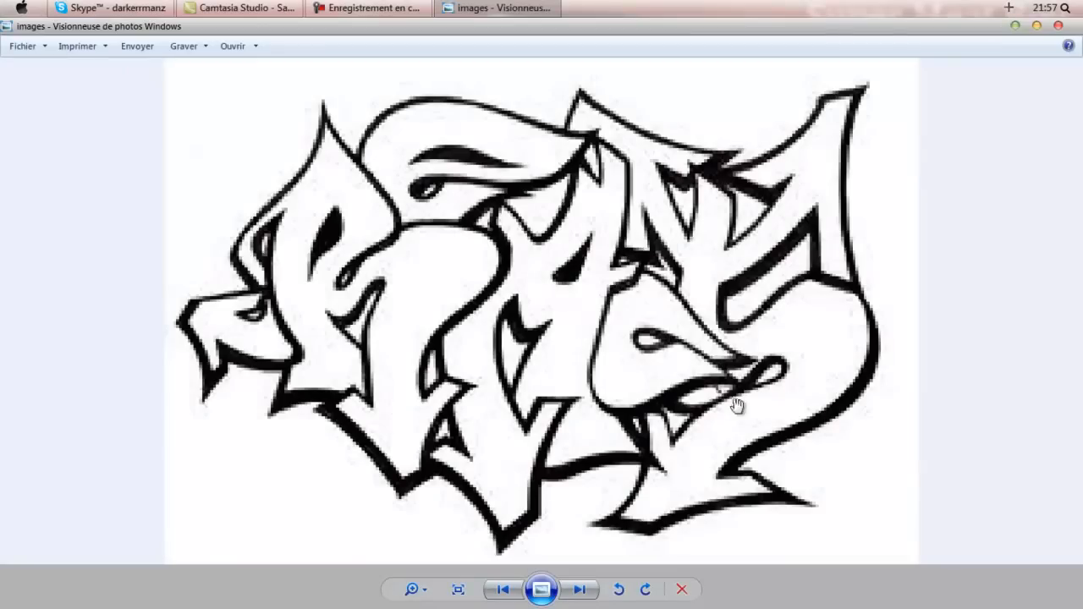
pyautogui.scroll(-3, 638, 410)
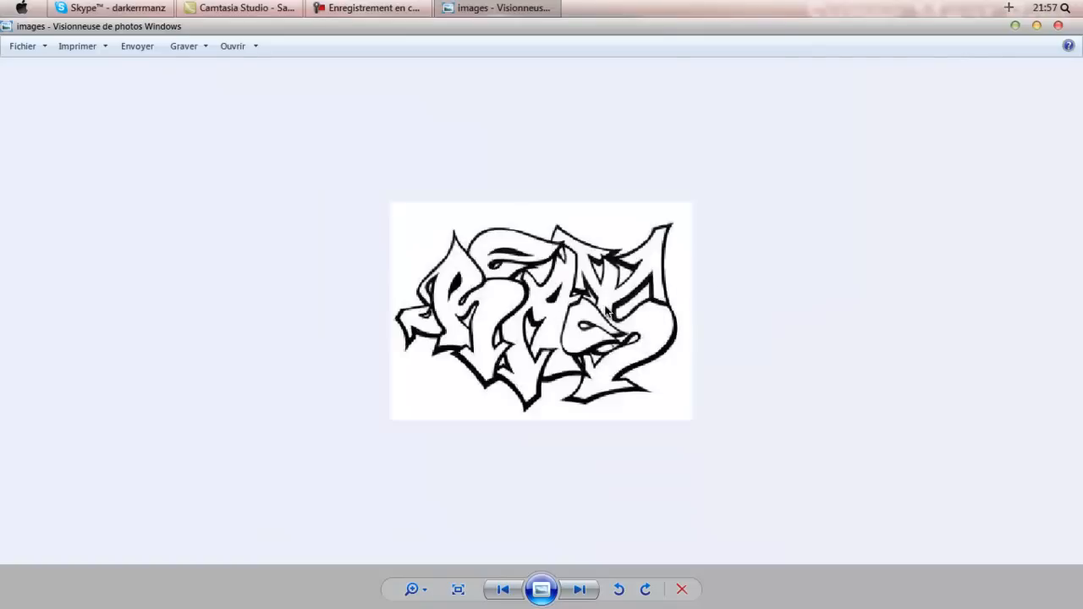
pyautogui.scroll(2, 608, 313)
pyautogui.scroll(2, 566, 295)
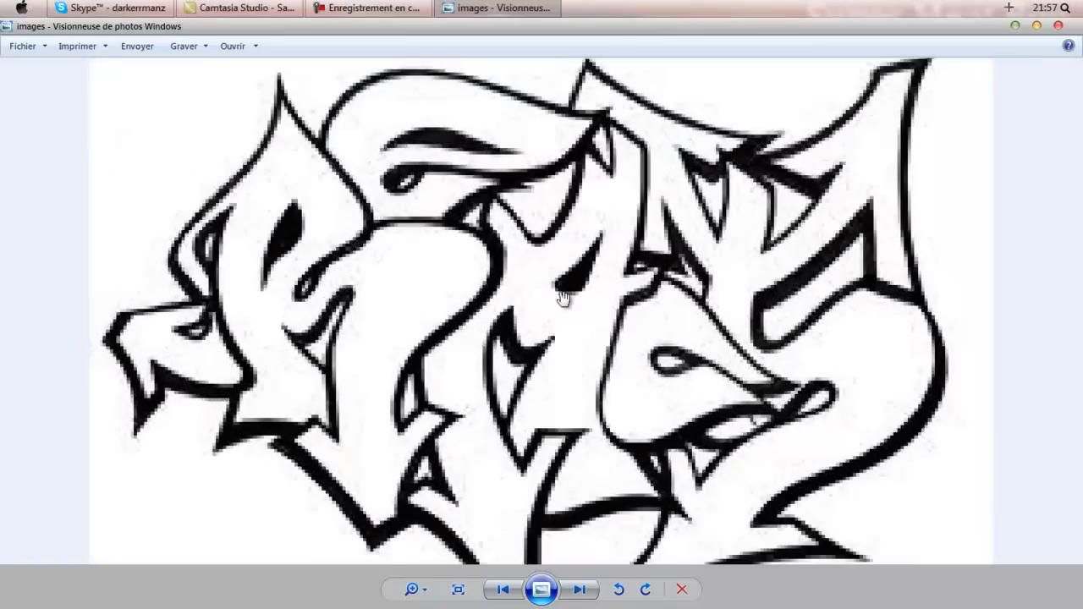
pyautogui.scroll(-3, 564, 296)
pyautogui.scroll(-1, 564, 296)
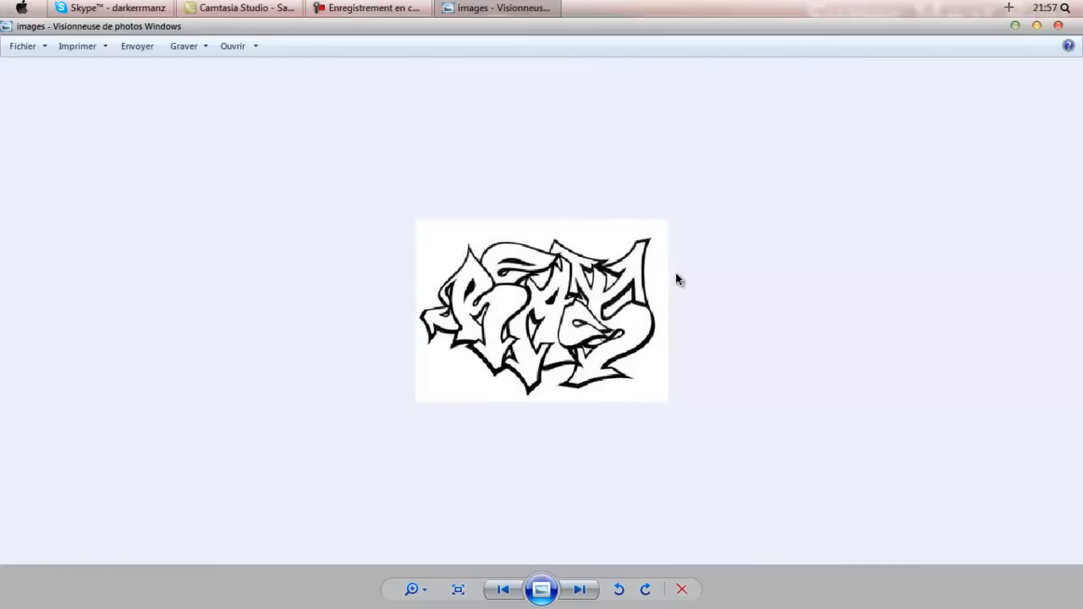
pyautogui.scroll(1, 685, 297)
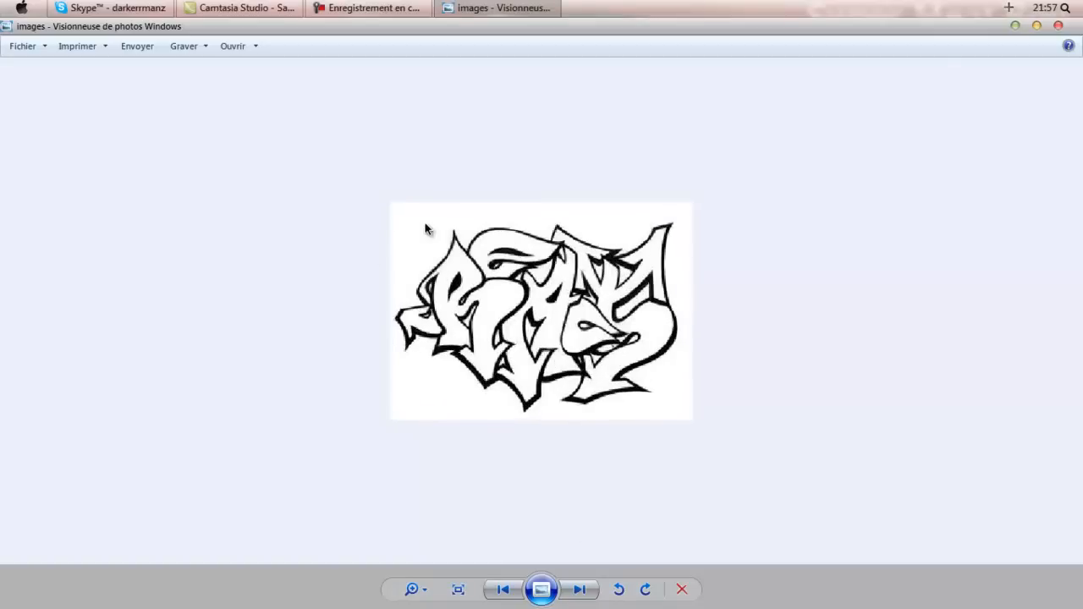
pyautogui.scroll(-1, 856, 280)
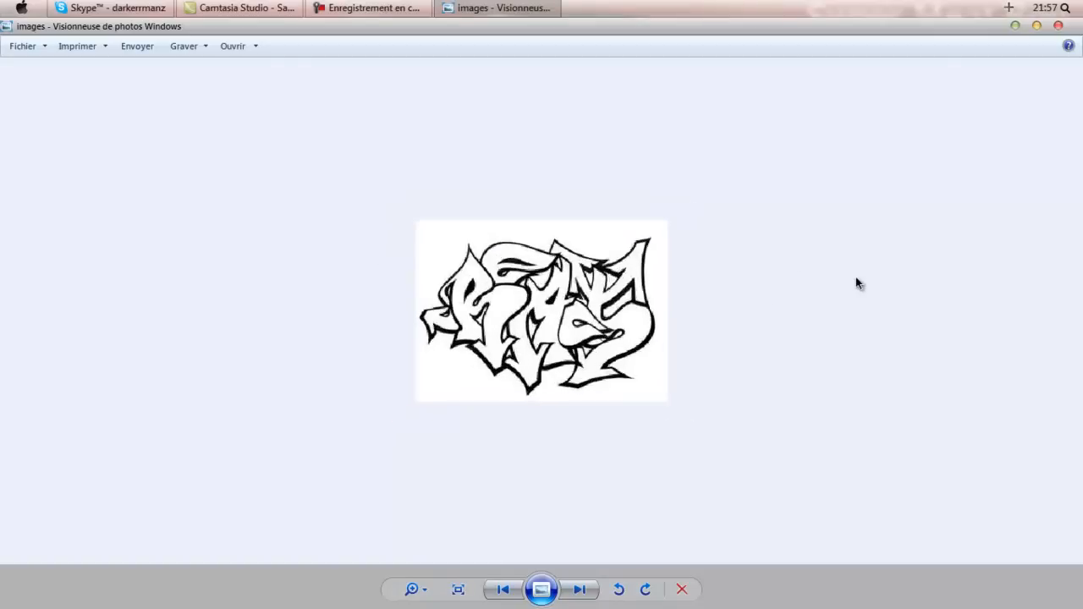
pyautogui.scroll(2, 855, 281)
pyautogui.scroll(-1, 854, 283)
pyautogui.scroll(3, 575, 384)
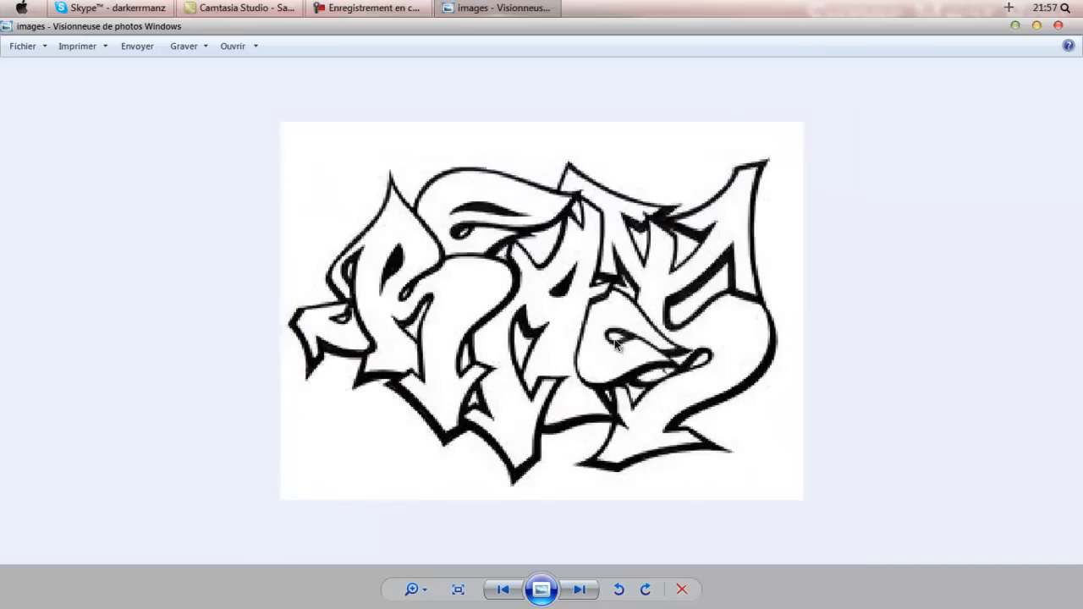
pyautogui.click(1058, 26)
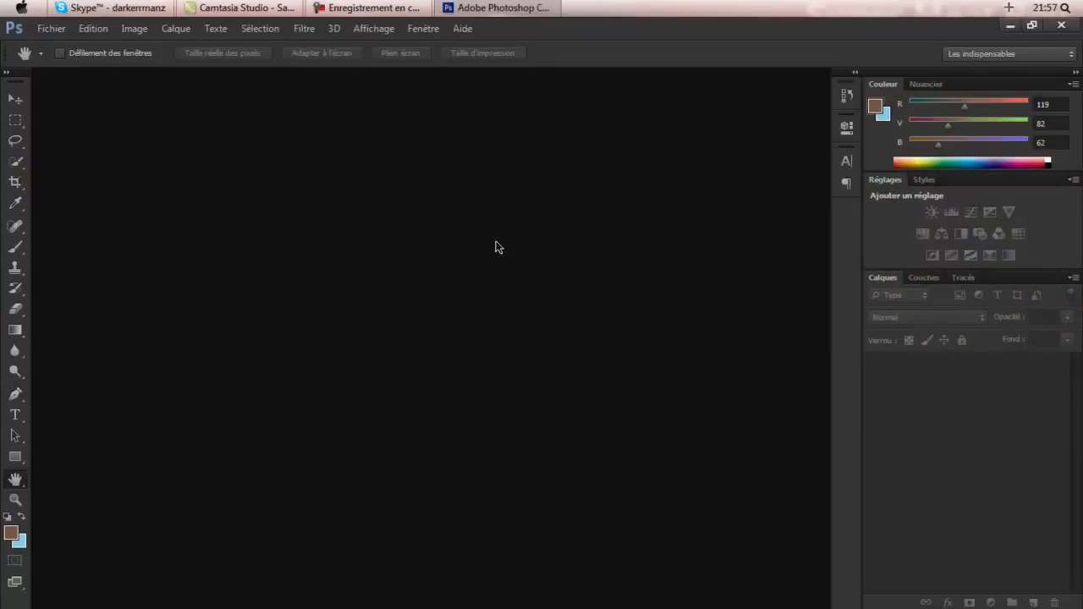
# Switch to Photoshop and create a new 1080 × 720 pixel CMYK document at 72 pixels per inch with a white background.
pyautogui.click(496, 6)
pyautogui.click(495, 5)
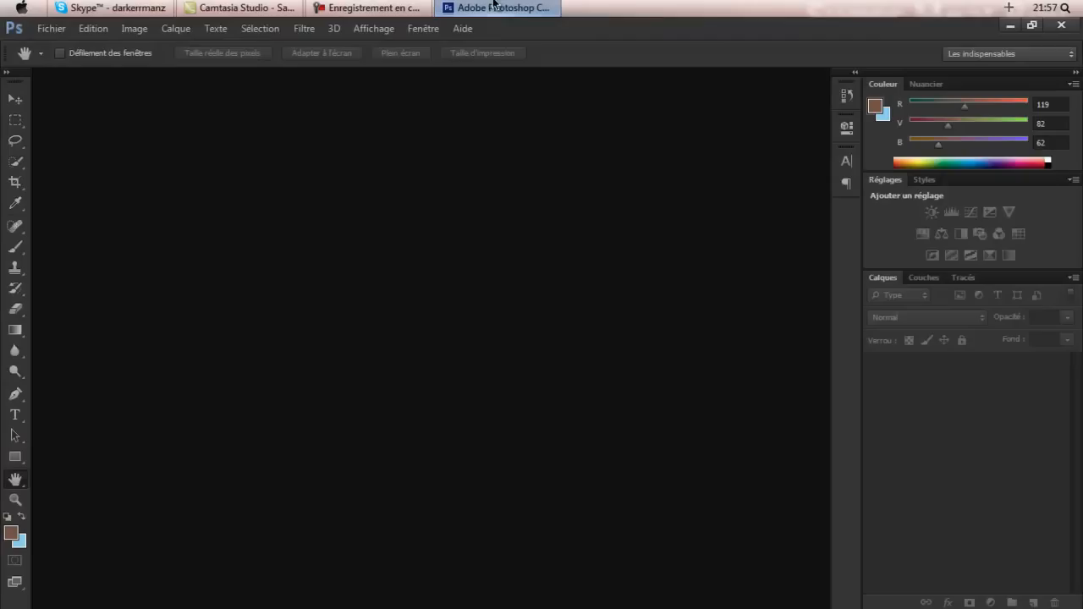
pyautogui.click(51, 28)
pyautogui.click(61, 41)
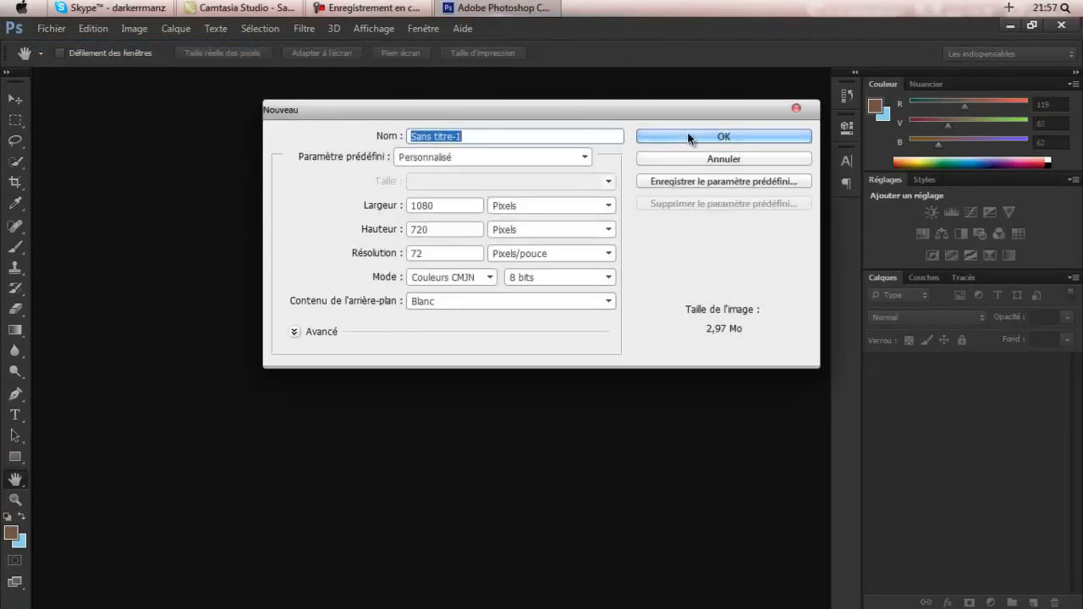
pyautogui.click(688, 132)
# Place the images file from the desktop into the document, enlarge it to about 365% by 370% and apply the placement.
pyautogui.click(511, 5)
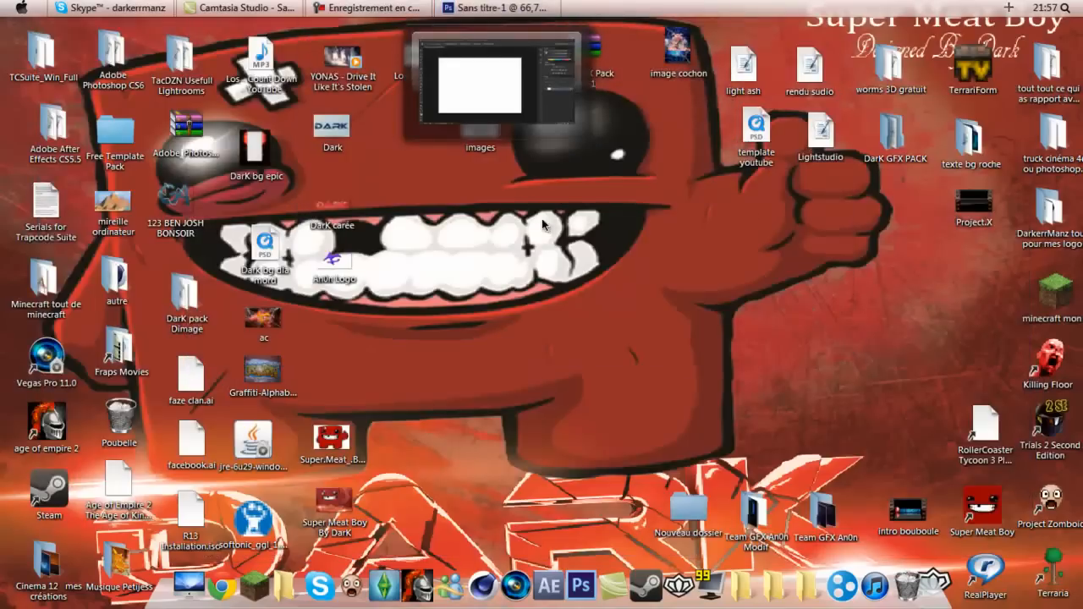
pyautogui.moveTo(485, 3); pyautogui.dragTo(448, 392)
pyautogui.moveTo(354, 291); pyautogui.dragTo(169, 171)
pyautogui.moveTo(551, 434); pyautogui.dragTo(682, 546)
pyautogui.moveTo(564, 374); pyautogui.dragTo(561, 352)
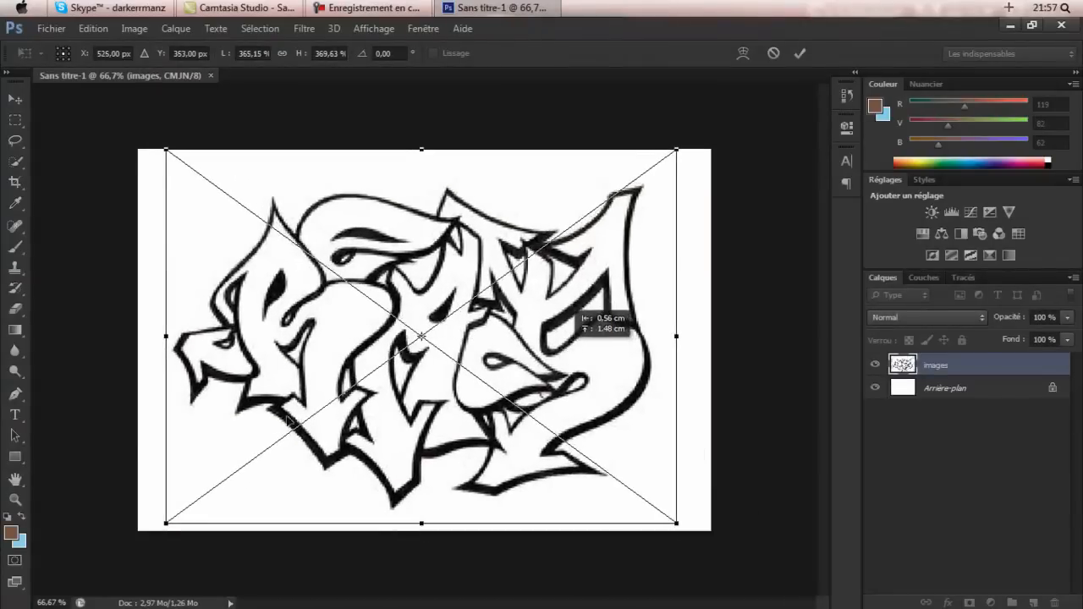
pyautogui.click(15, 479)
pyautogui.click(452, 256)
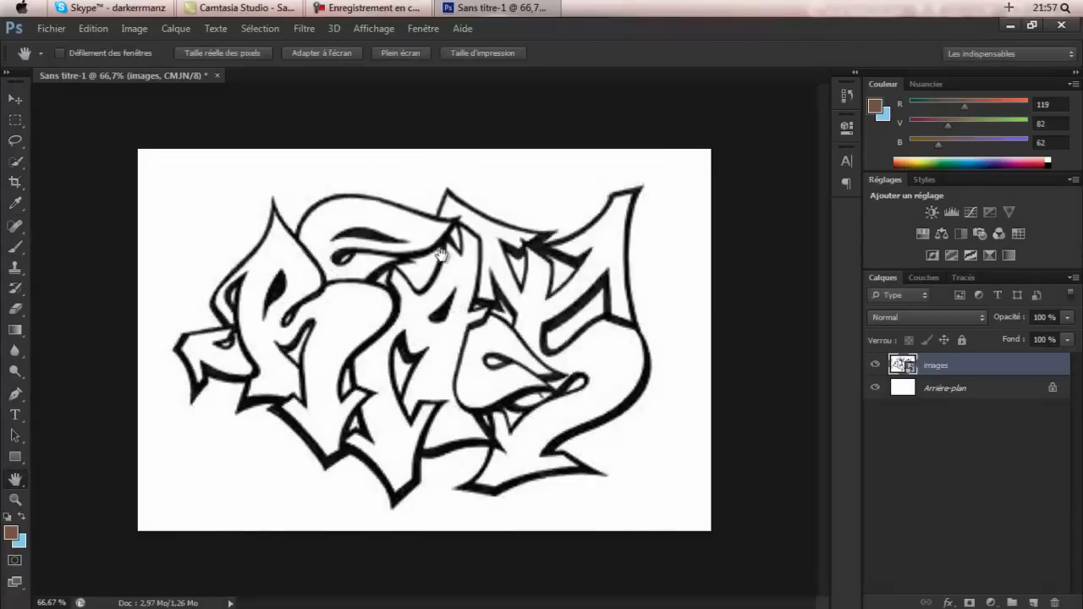
# Add a new empty layer above the placed graffiti image.
pyautogui.rightClick(934, 373)
pyautogui.click(1058, 524)
pyautogui.click(1033, 603)
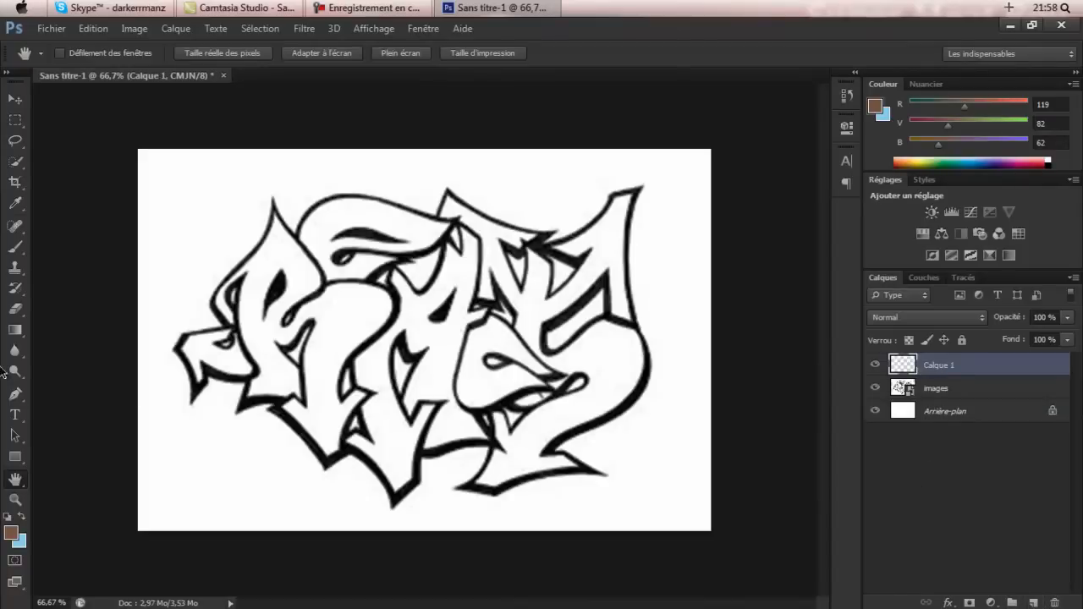
# Start a Pen tool path on the new layer, tracing the outer edge of the first graffiti letter's left tail.
pyautogui.click(15, 395)
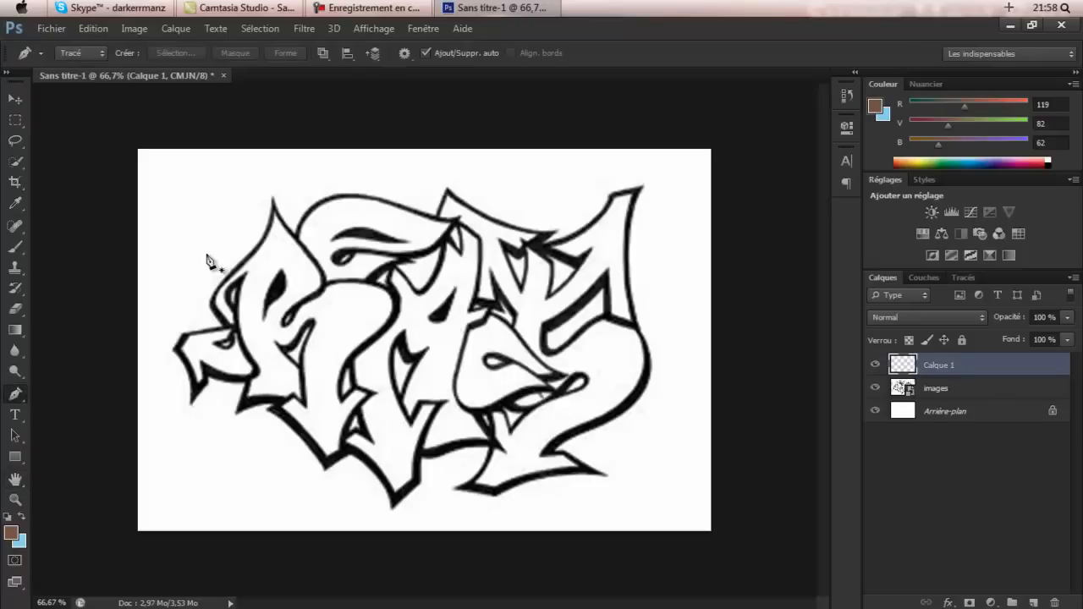
pyautogui.click(185, 337)
pyautogui.click(175, 349)
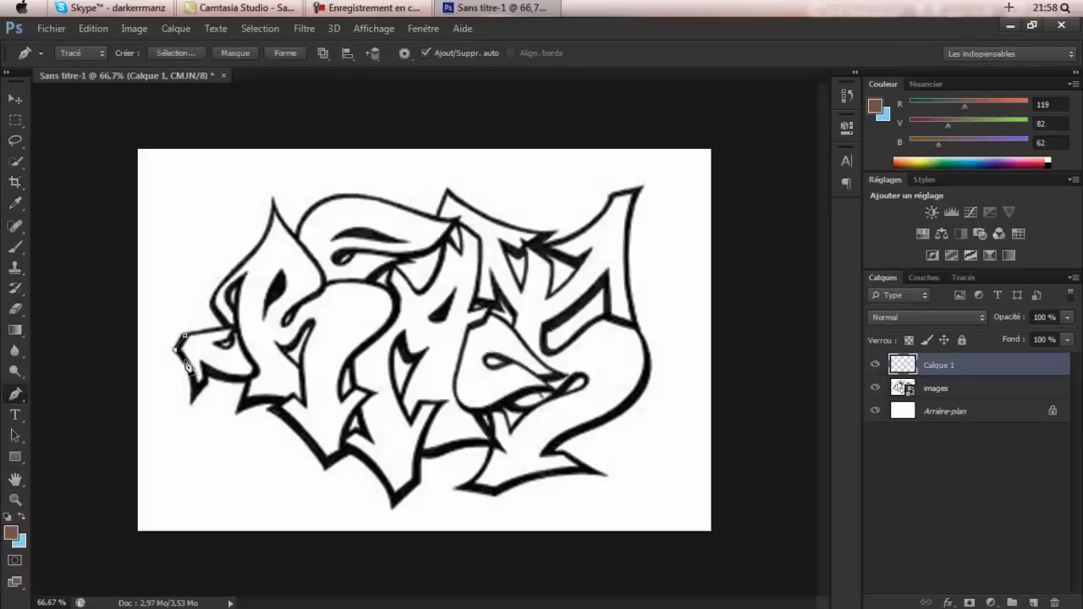
pyautogui.click(190, 374)
pyautogui.click(189, 404)
pyautogui.click(213, 371)
pyautogui.click(228, 379)
pyautogui.click(255, 374)
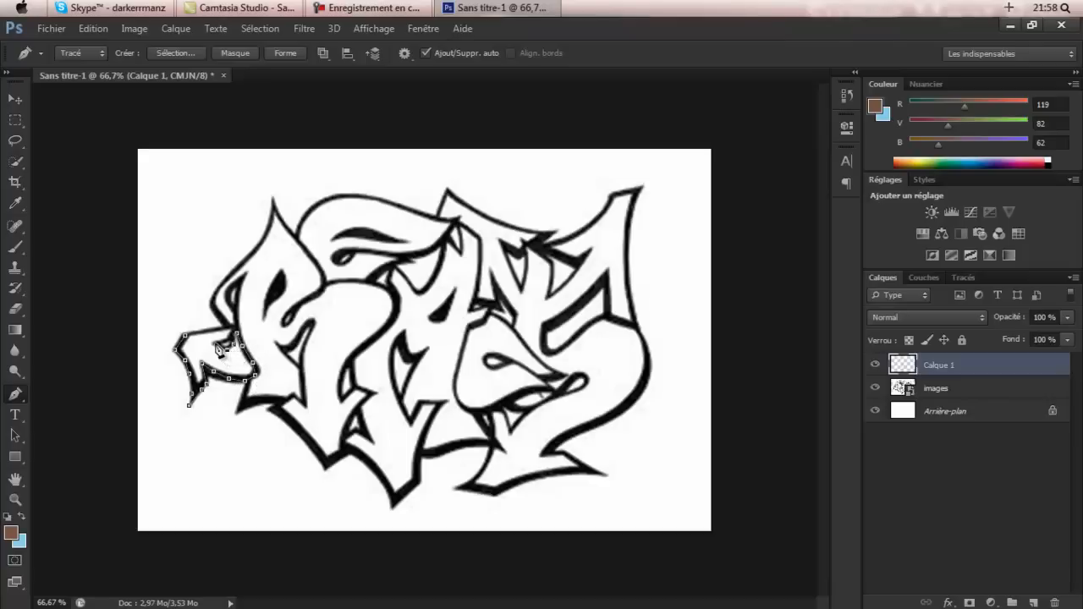
# Continue the path through the first letter's inner left loop, down its stem and along the lower edge to its lowest tip.
pyautogui.click(224, 292)
pyautogui.click(237, 282)
pyautogui.click(247, 274)
pyautogui.click(237, 300)
pyautogui.click(243, 339)
pyautogui.click(259, 370)
pyautogui.click(245, 401)
pyautogui.click(262, 399)
pyautogui.click(278, 406)
pyautogui.click(292, 421)
pyautogui.click(325, 462)
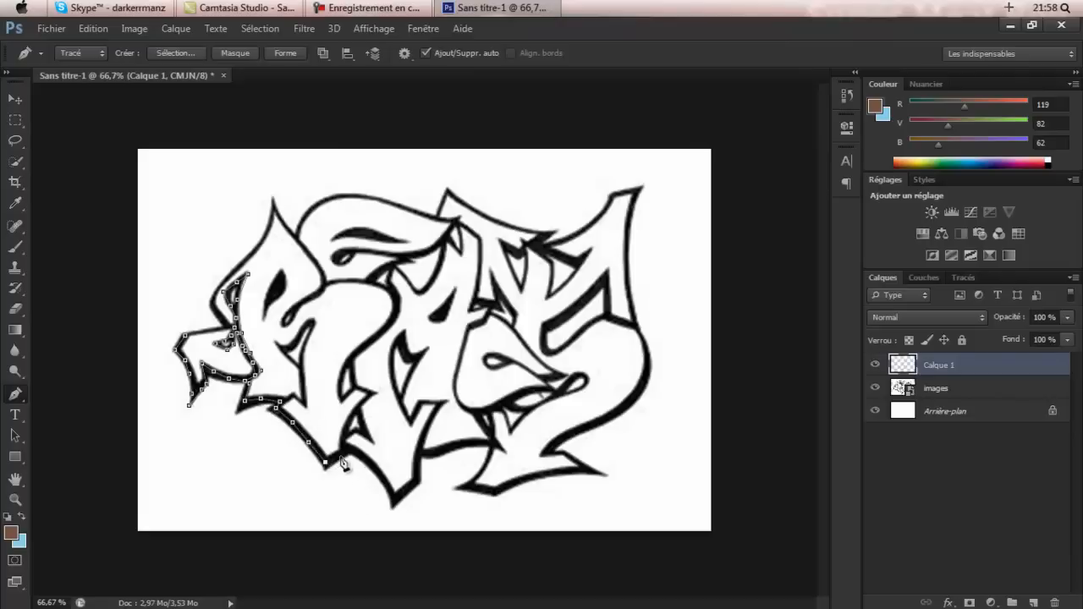
# Extend the path up the right side of the first letter's leg and around its rounded bend into the inner notch.
pyautogui.click(344, 438)
pyautogui.click(359, 413)
pyautogui.click(351, 358)
pyautogui.click(369, 344)
pyautogui.click(392, 323)
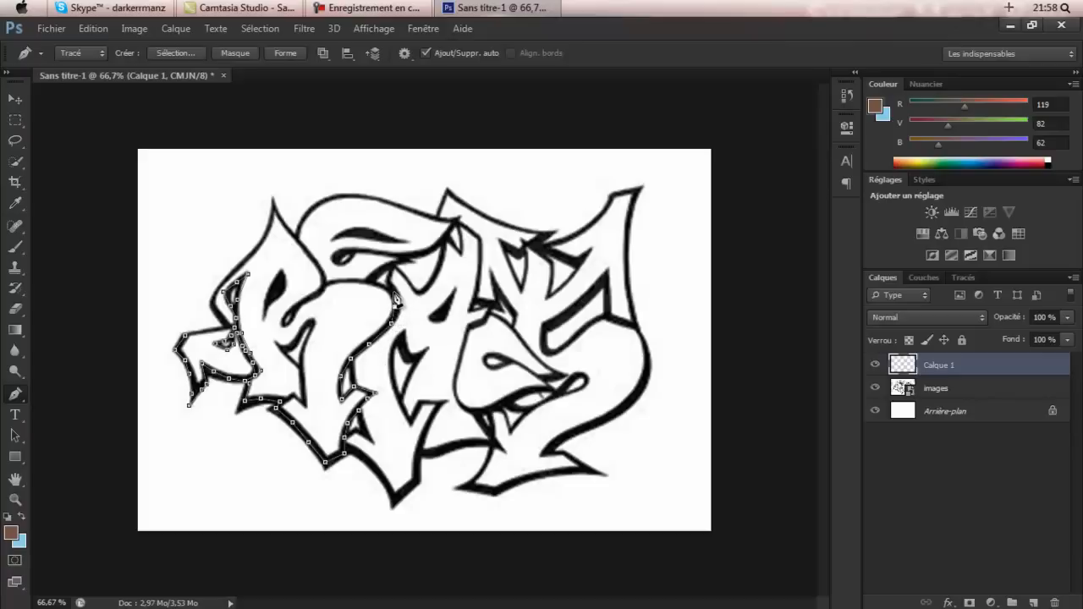
pyautogui.click(393, 295)
pyautogui.click(366, 281)
pyautogui.click(341, 280)
pyautogui.click(325, 288)
pyautogui.click(311, 298)
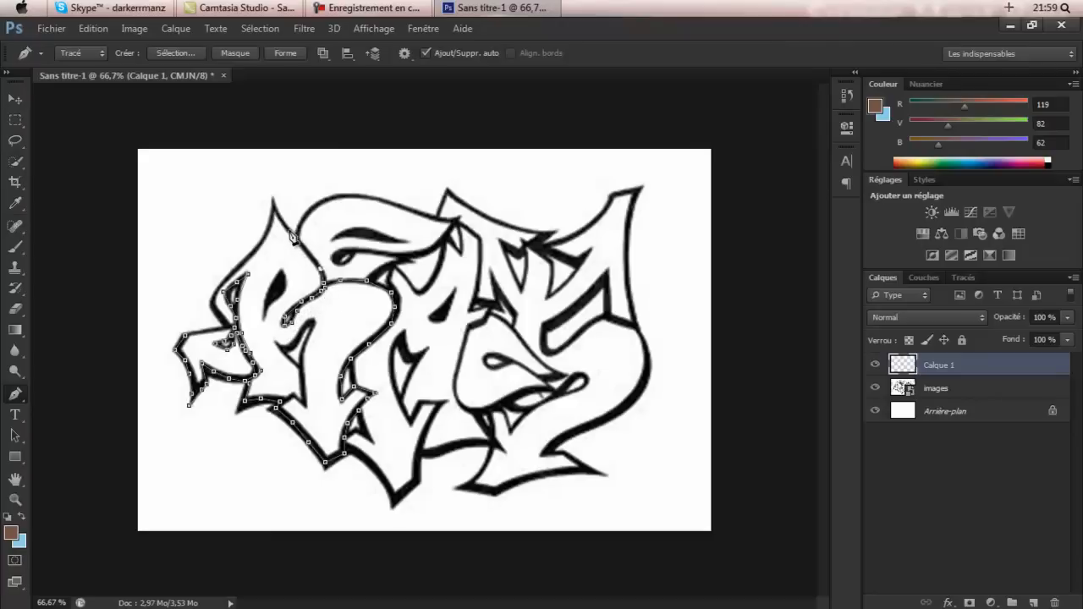
# Trace the first letter's pointed peak, bring the path down its left edge to the starting point and finish the outline.
pyautogui.click(272, 200)
pyautogui.click(278, 214)
pyautogui.click(259, 242)
pyautogui.click(240, 266)
pyautogui.click(225, 279)
pyautogui.click(213, 299)
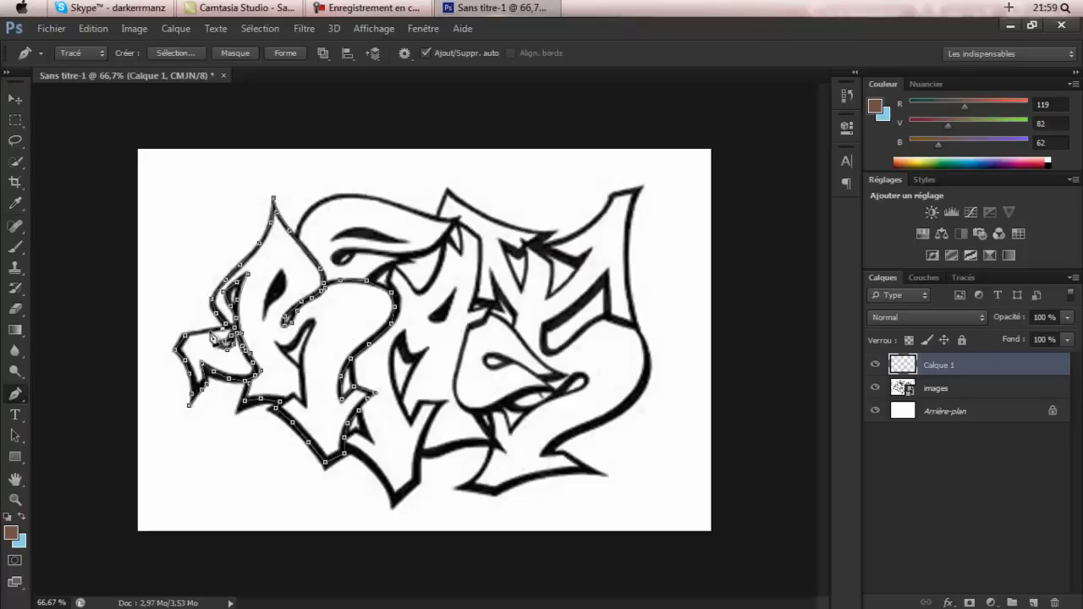
pyautogui.press('Return')
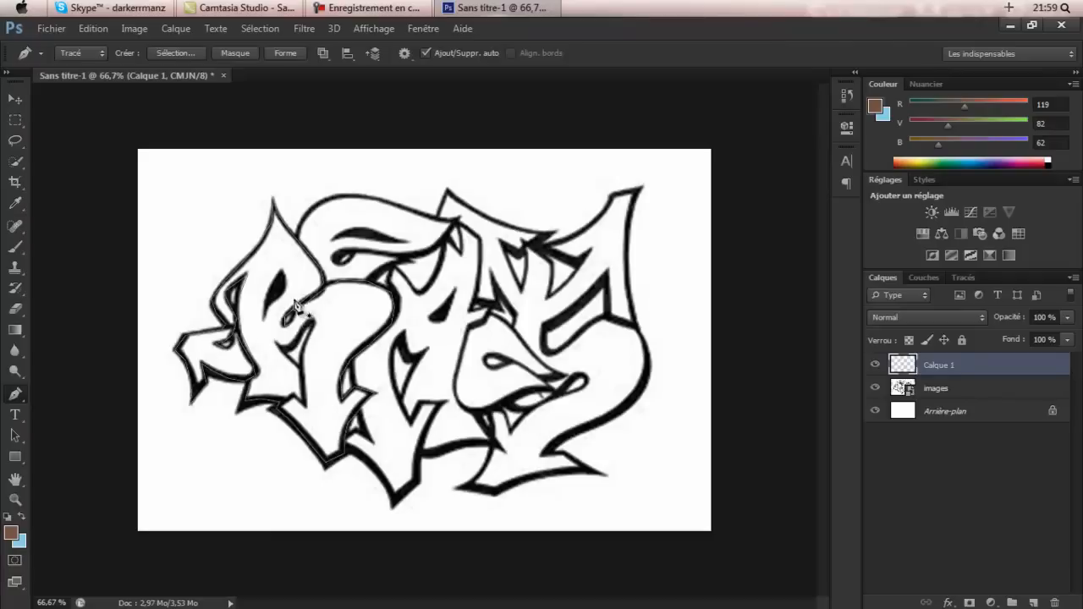
# Trace the small black almond-shaped opening in the upper part of the first letter as a separate path.
pyautogui.click(271, 282)
pyautogui.click(281, 265)
pyautogui.click(287, 283)
pyautogui.click(277, 299)
pyautogui.click(266, 308)
pyautogui.click(263, 316)
pyautogui.press('Return')
# Try filling the traced paths with the foreground colour at 100% opacity and undo the fill.
pyautogui.rightClick(269, 348)
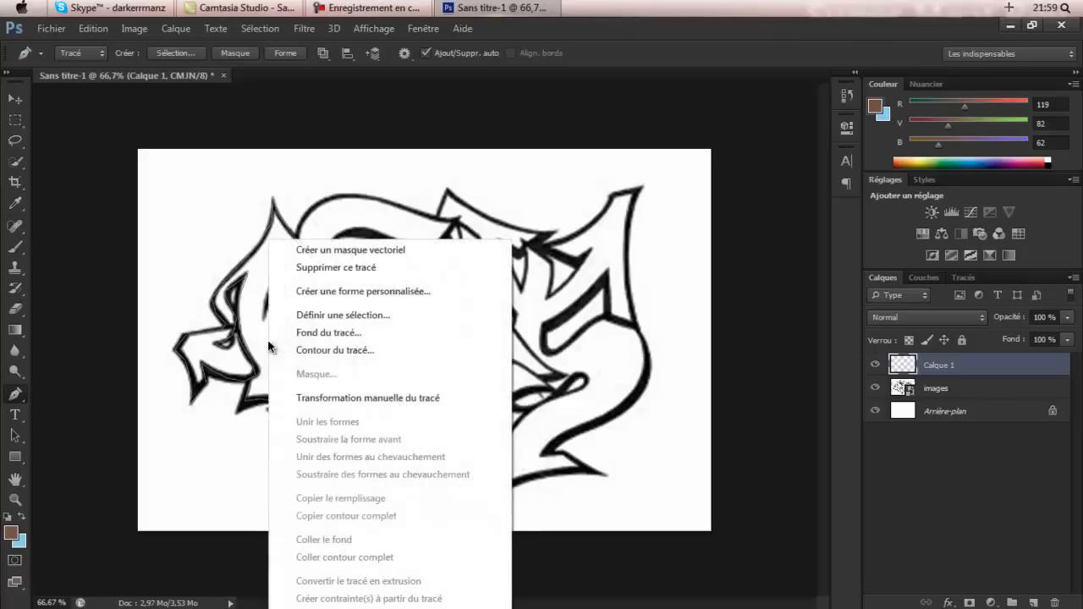
pyautogui.click(347, 332)
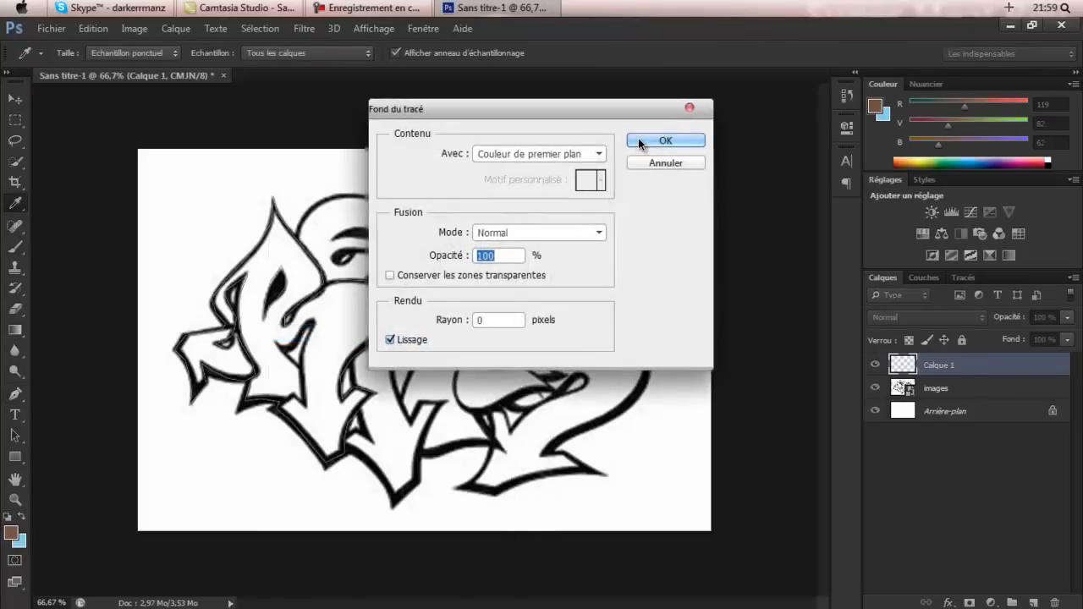
pyautogui.click(638, 139)
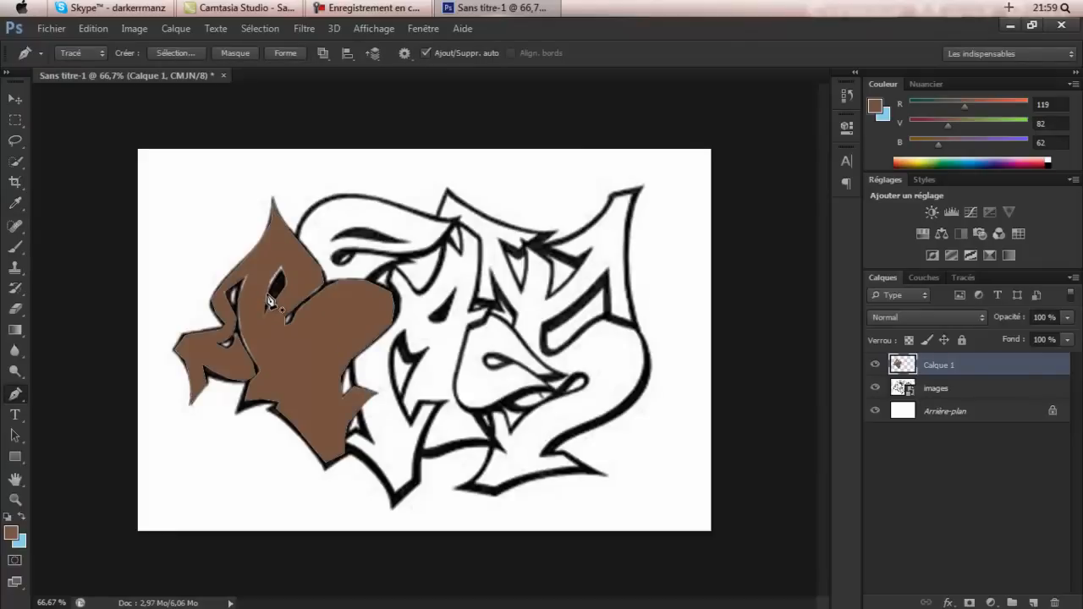
pyautogui.hotkey('ctrl', 'z')
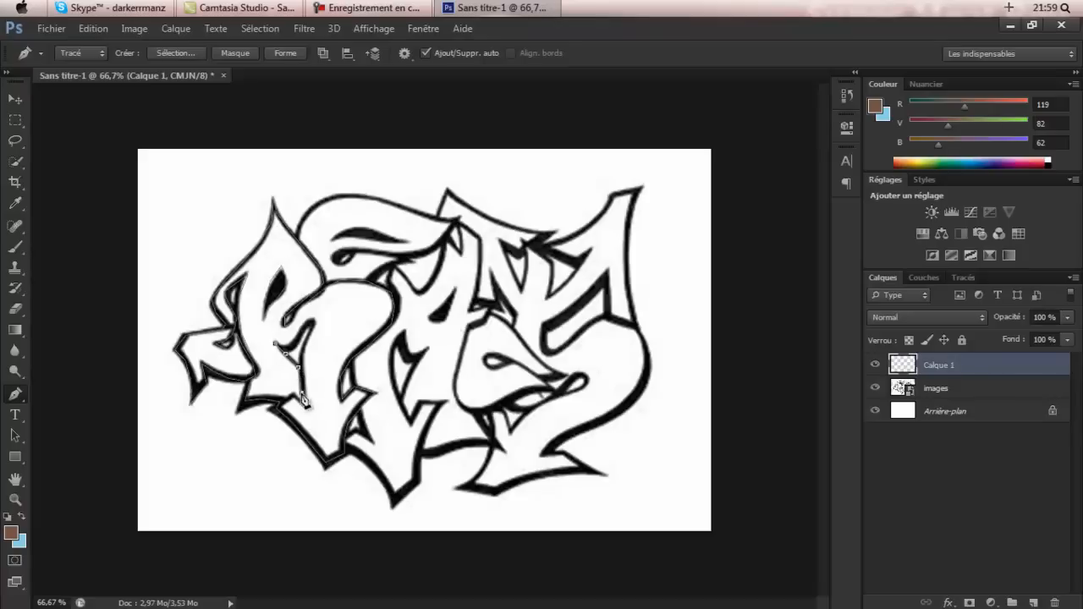
# Trace the narrow black gap inside the first letter's leg and fill the paths with the foreground colour at 100% opacity.
pyautogui.click(302, 381)
pyautogui.rightClick(330, 377)
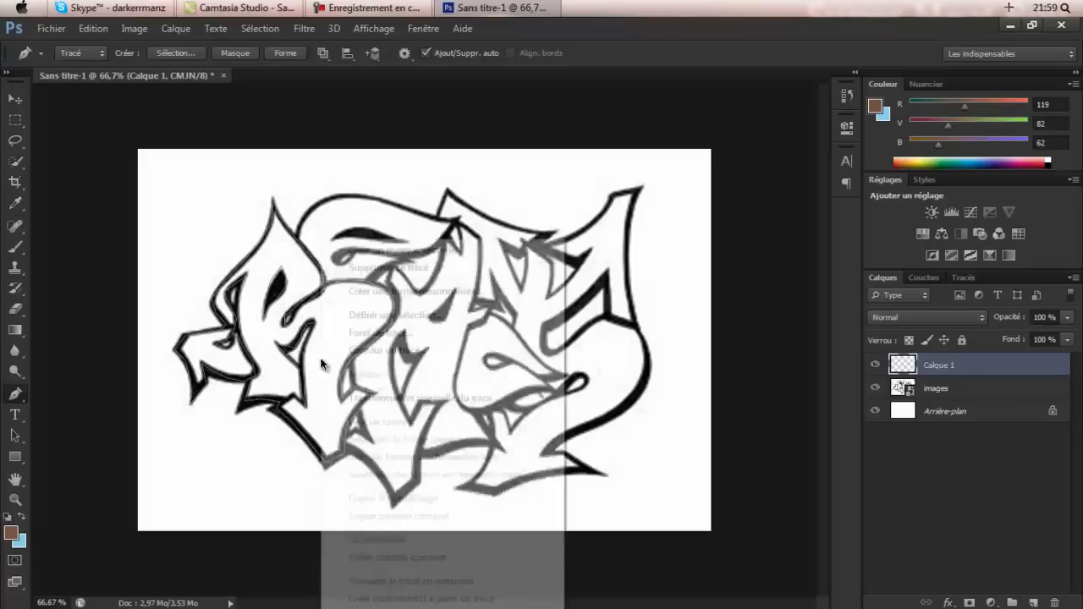
pyautogui.click(391, 331)
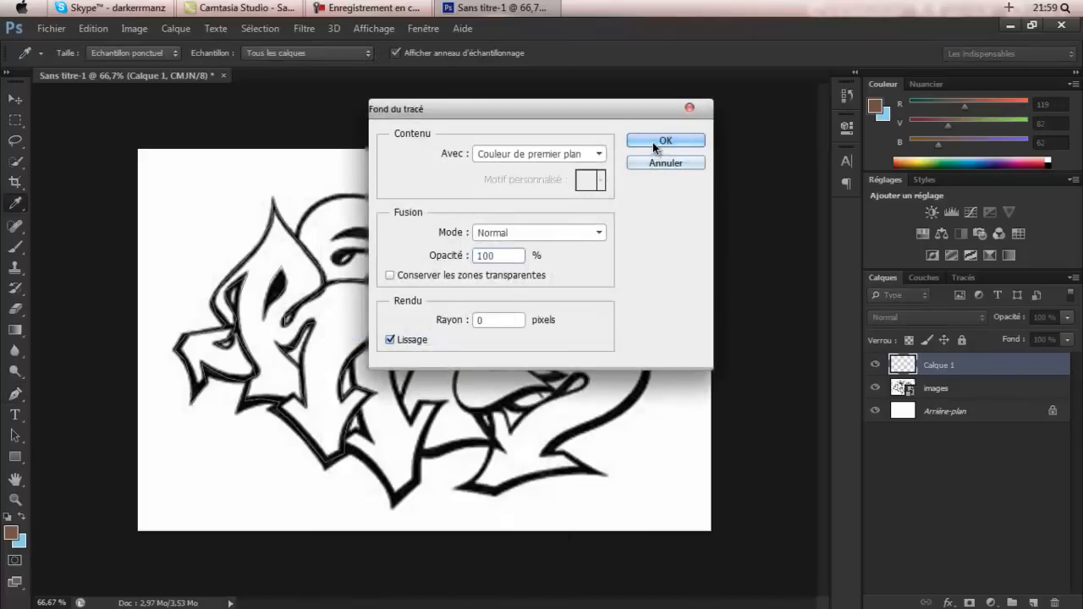
pyautogui.click(654, 142)
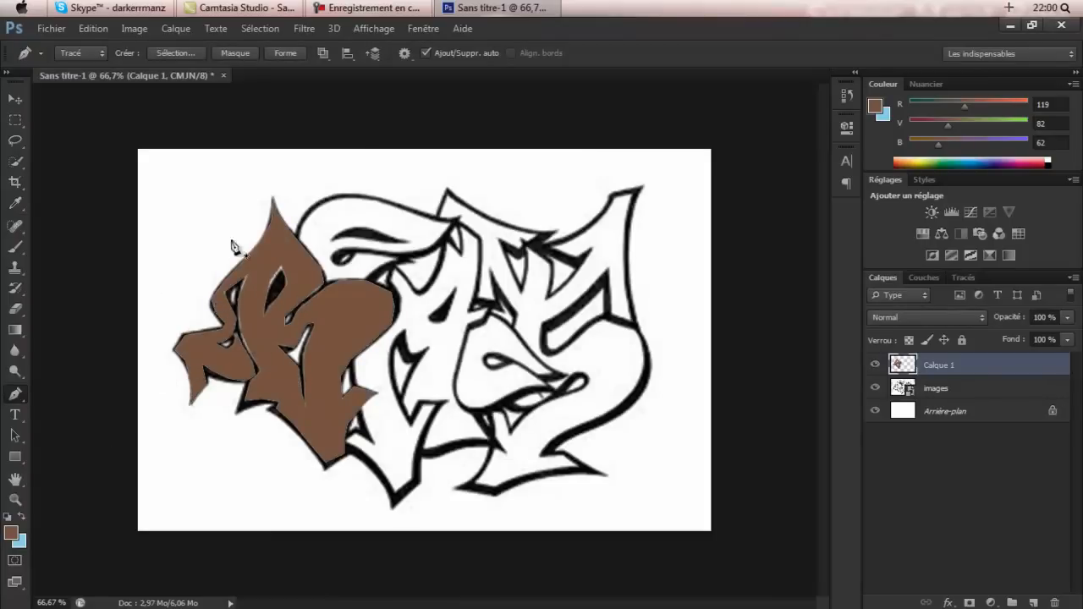
# Export the work path (Tracé de travail) as the Illustrator file Sans titre-1 on the desktop (Bureau).
pyautogui.click(53, 28)
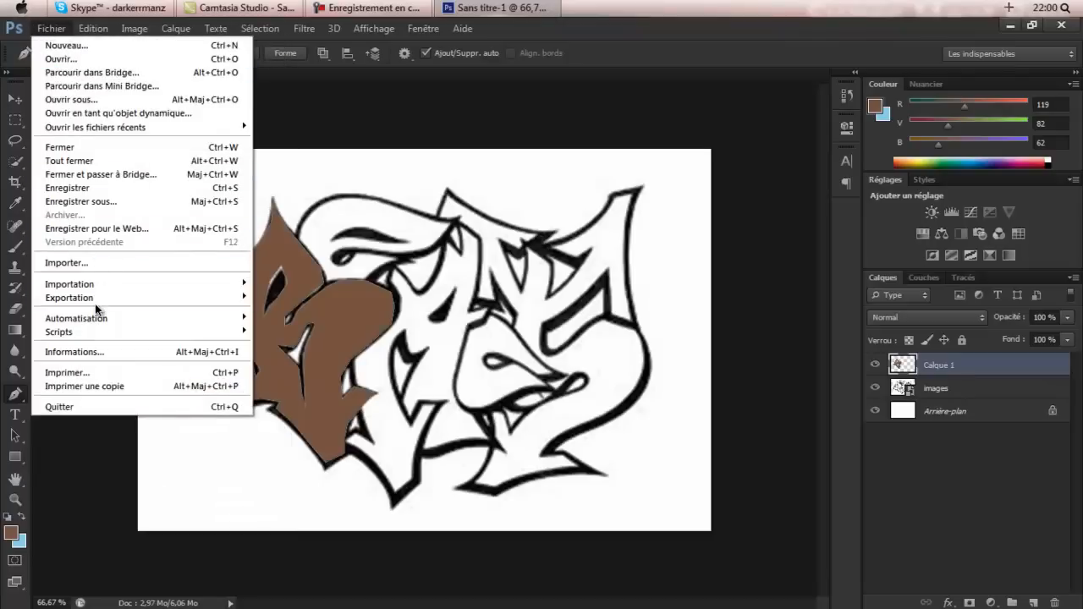
pyautogui.moveTo(93, 299)
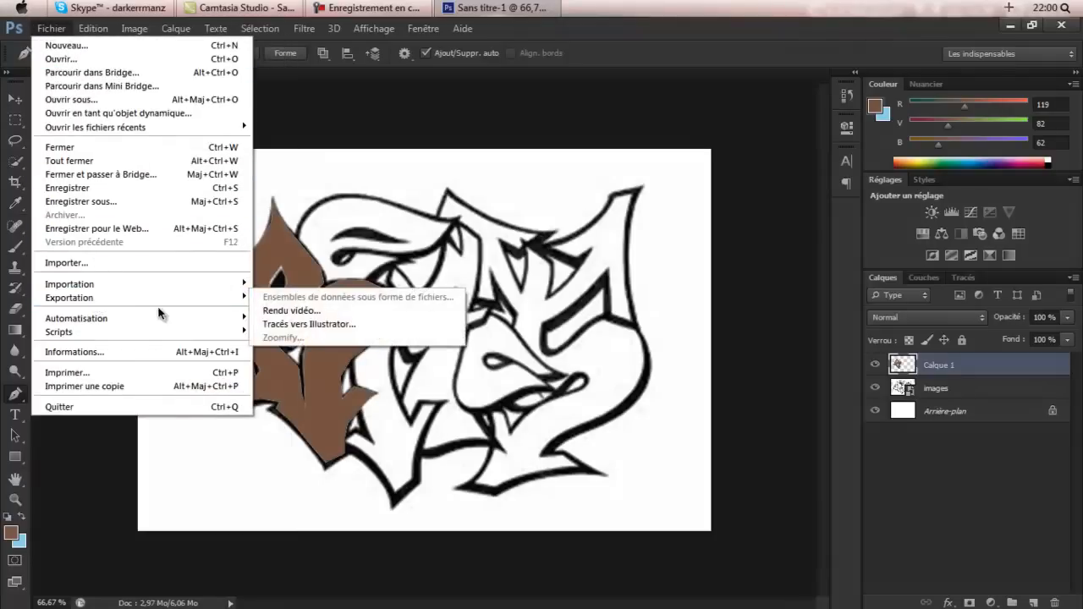
pyautogui.click(327, 323)
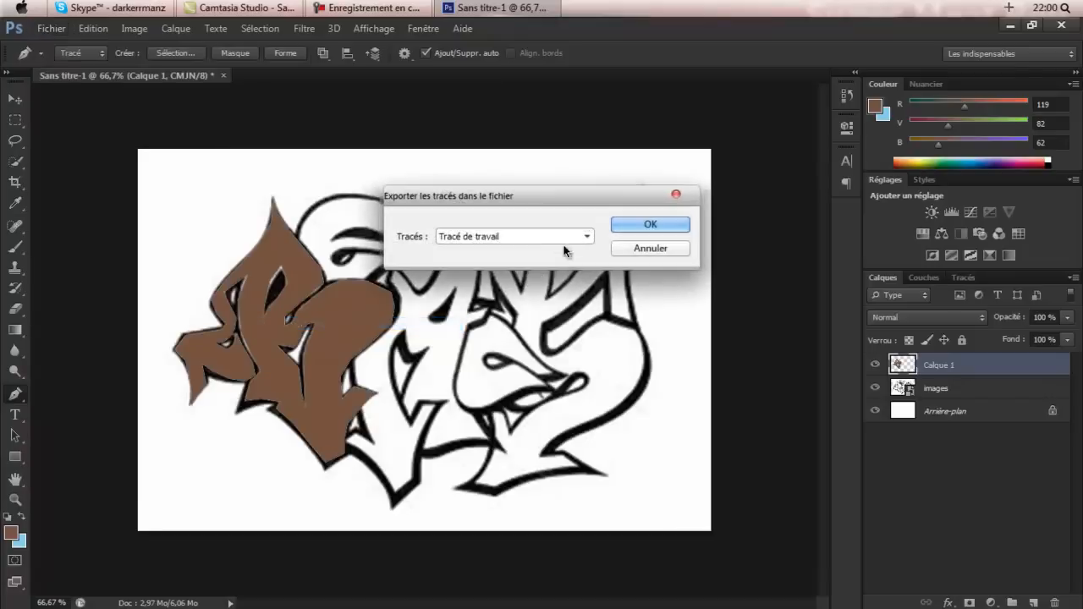
pyautogui.click(637, 230)
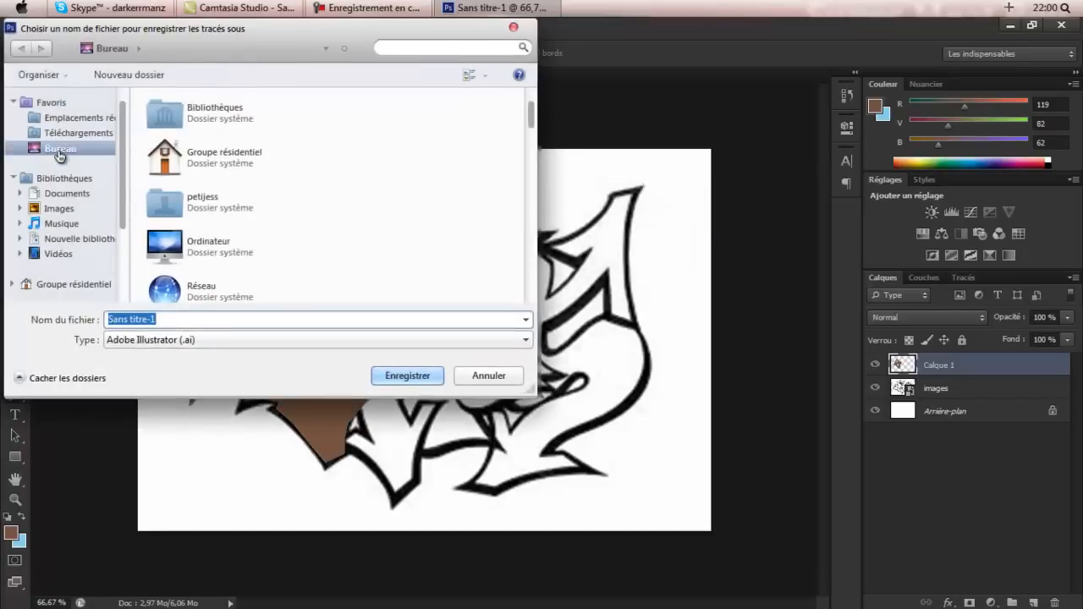
pyautogui.click(60, 150)
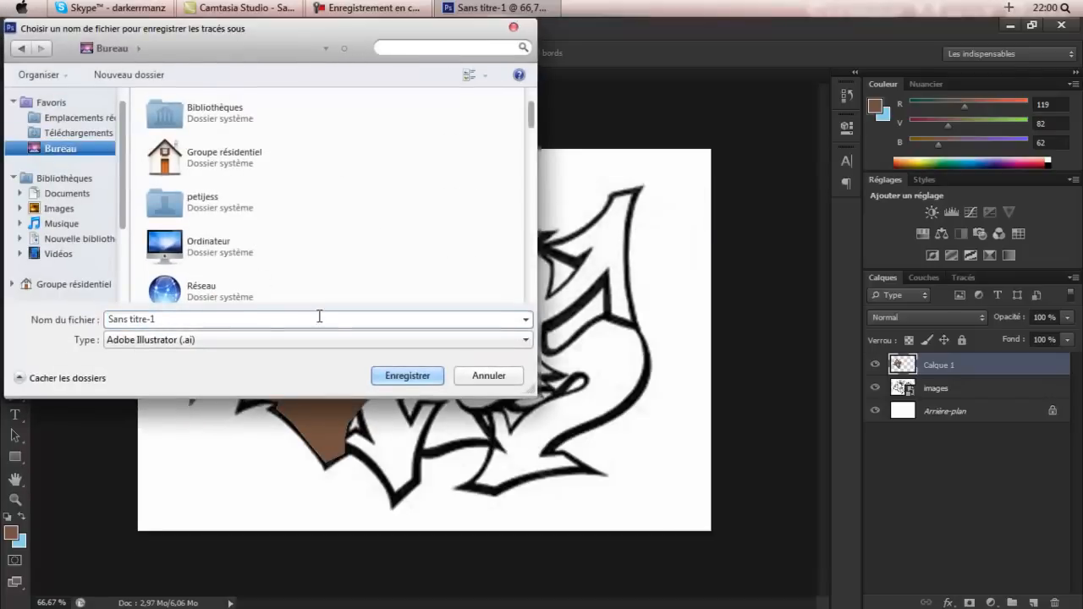
pyautogui.click(421, 373)
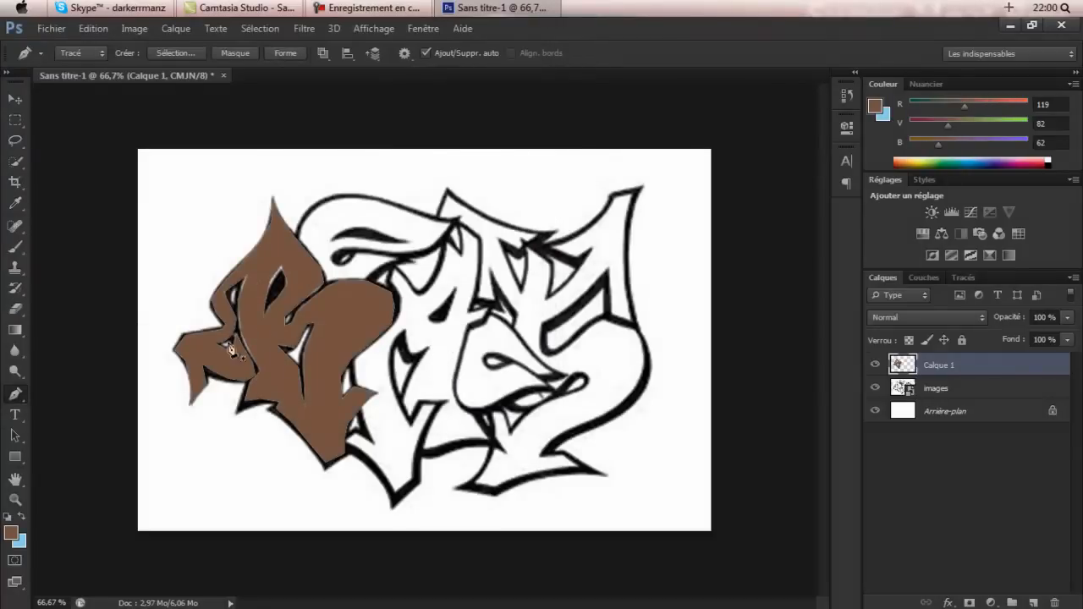
# Quit Photoshop without saving the document and move the Sans titre-1.ai file to a free spot on the desktop.
pyautogui.click(1062, 25)
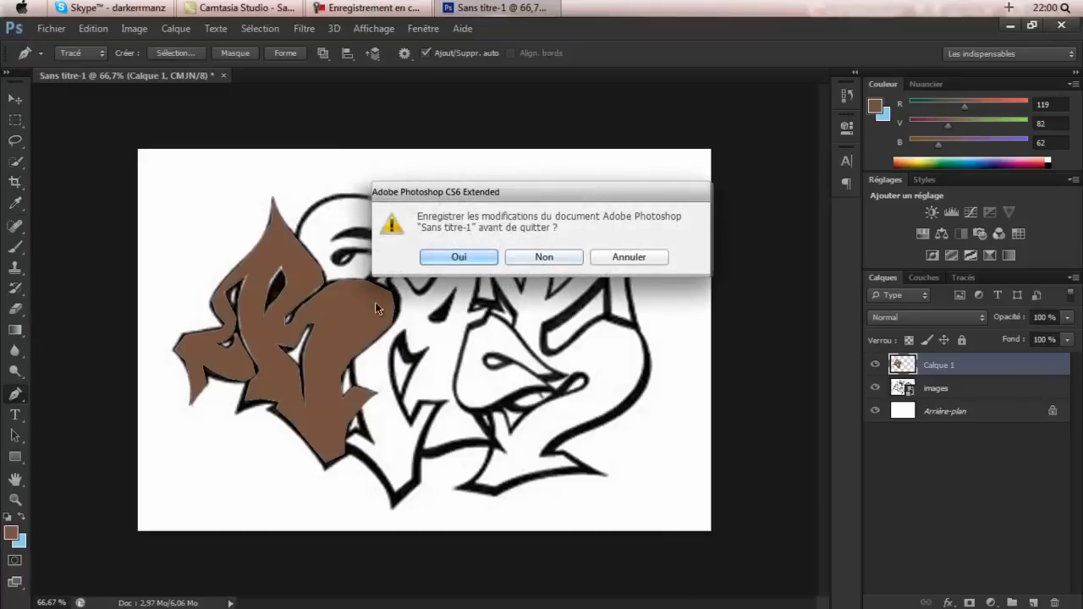
pyautogui.click(544, 256)
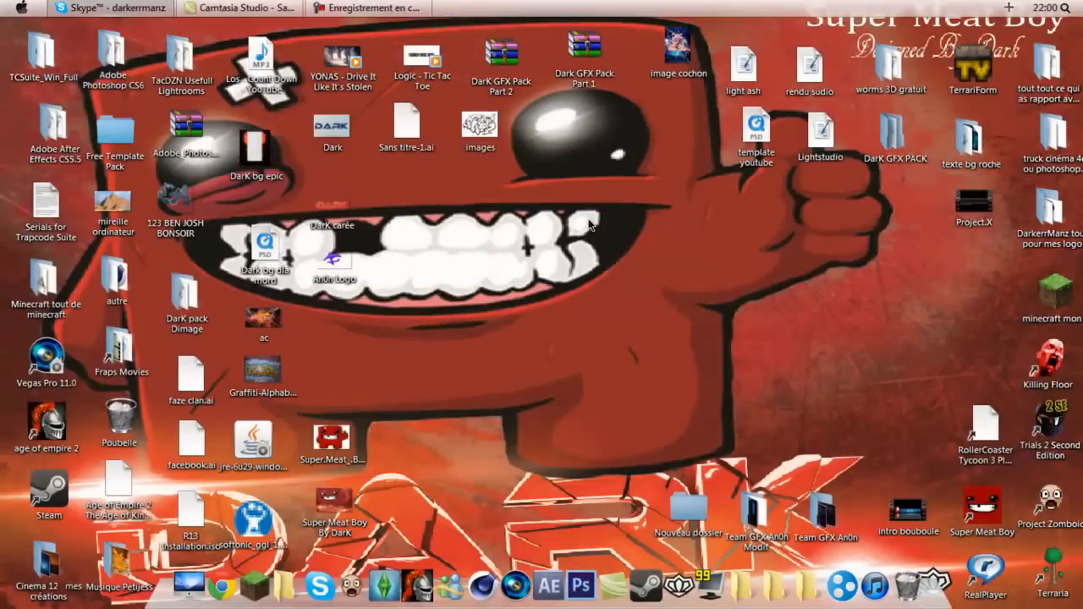
pyautogui.moveTo(408, 127); pyautogui.dragTo(436, 228)
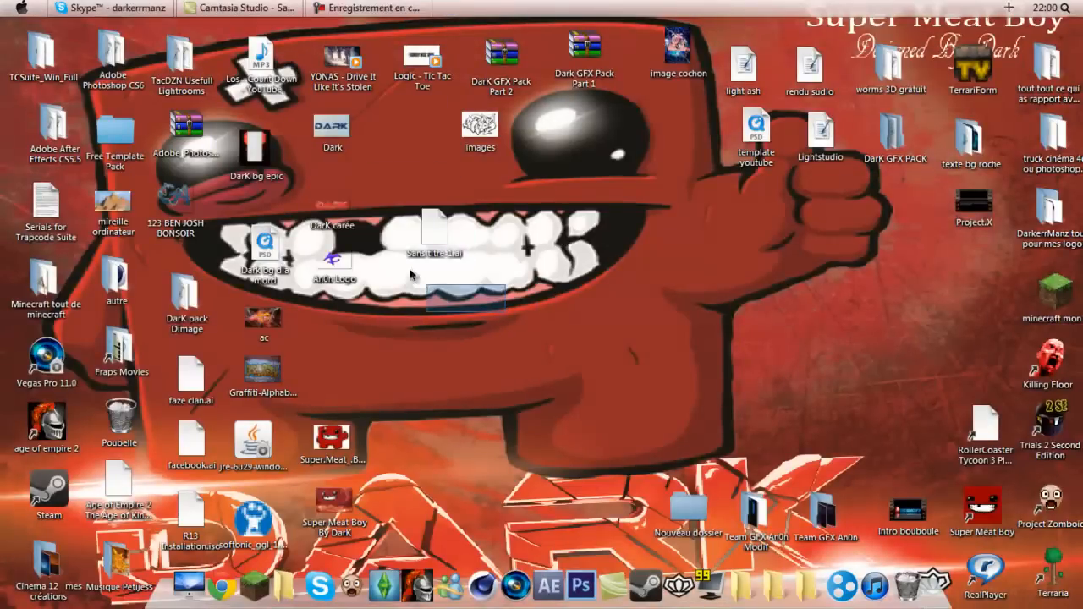
pyautogui.moveTo(501, 303); pyautogui.dragTo(402, 207)
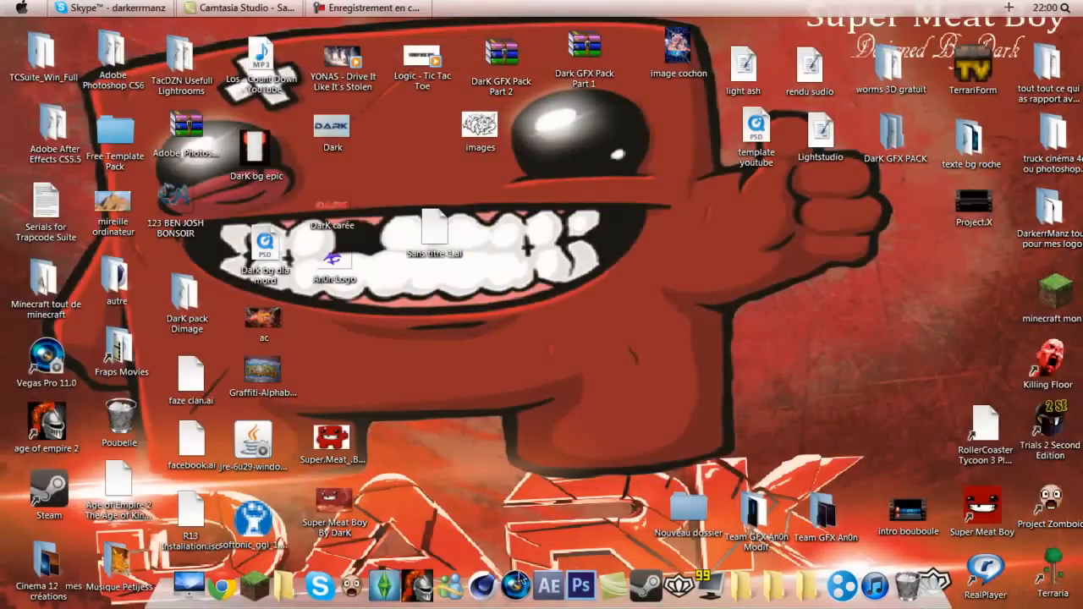
# Switch to CINEMA 4D by launching it from the desktop, cancelling the search for a solution while it loads.
pyautogui.click(479, 582)
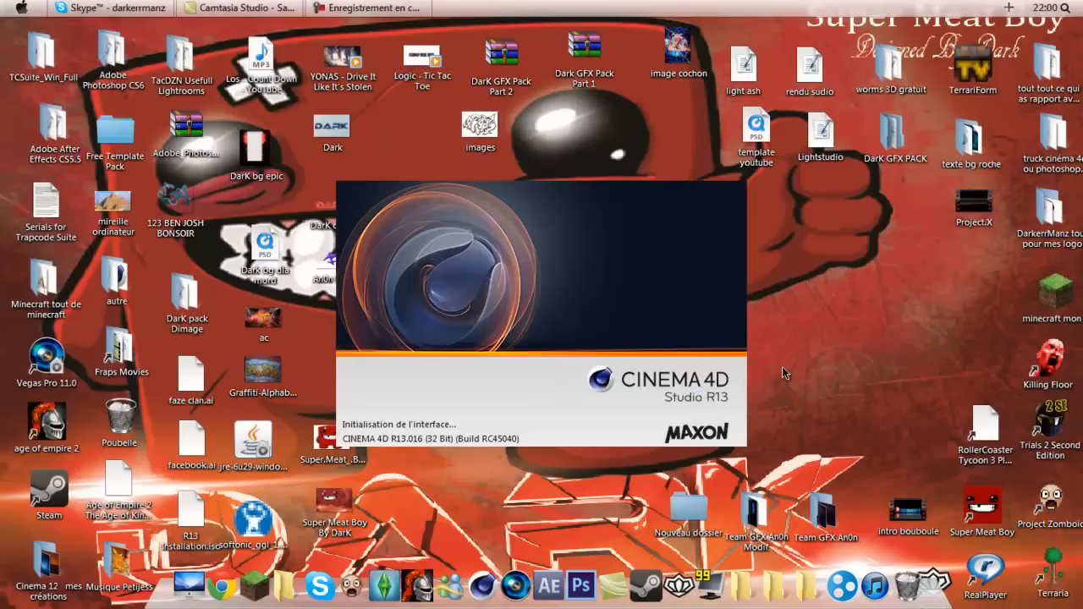
pyautogui.click(600, 337)
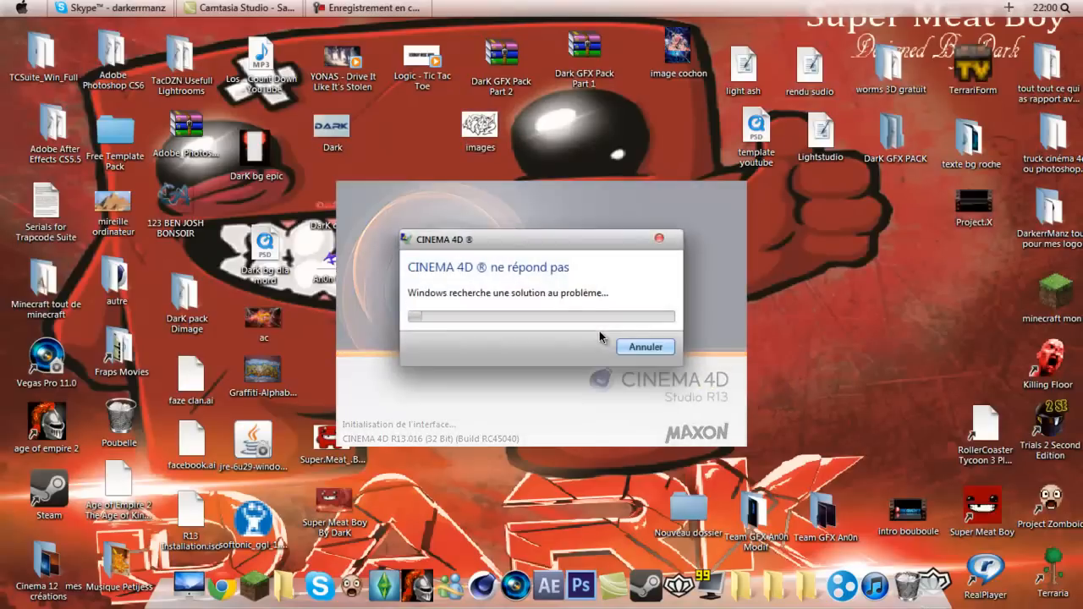
pyautogui.click(656, 349)
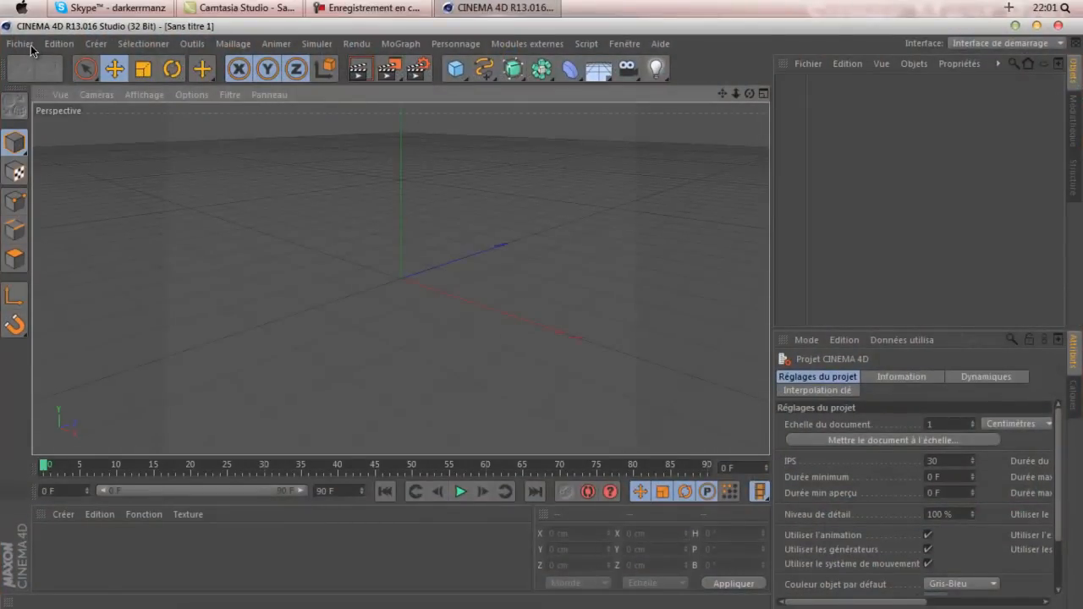
# Open Sans titre-1.ai from the desktop, accepting the Illustrator import with scale factor 0.5 cm and connected splines.
pyautogui.click(20, 43)
pyautogui.click(54, 88)
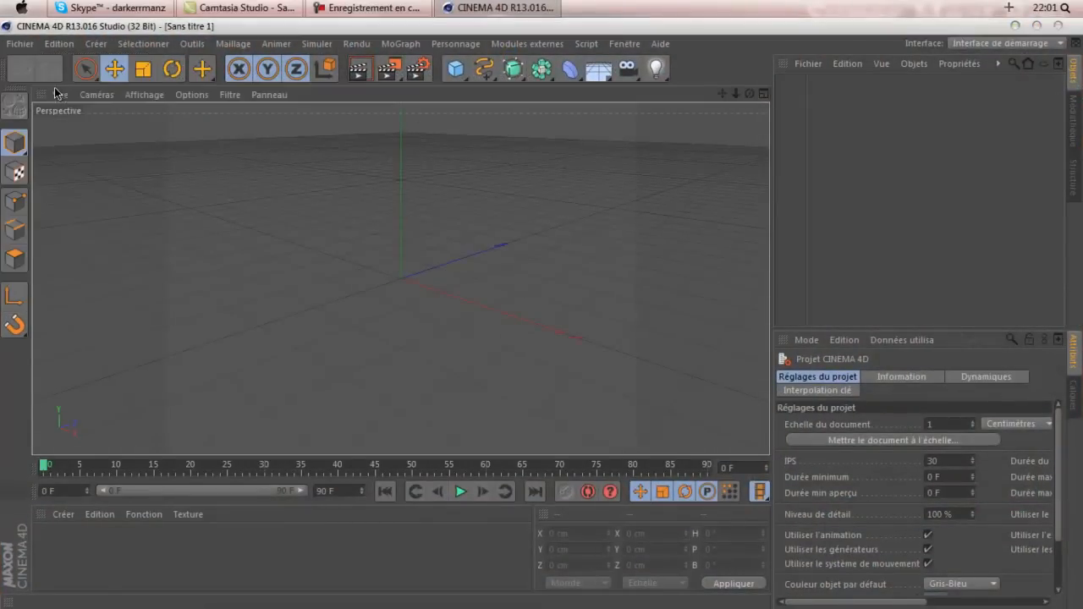
pyautogui.click(61, 166)
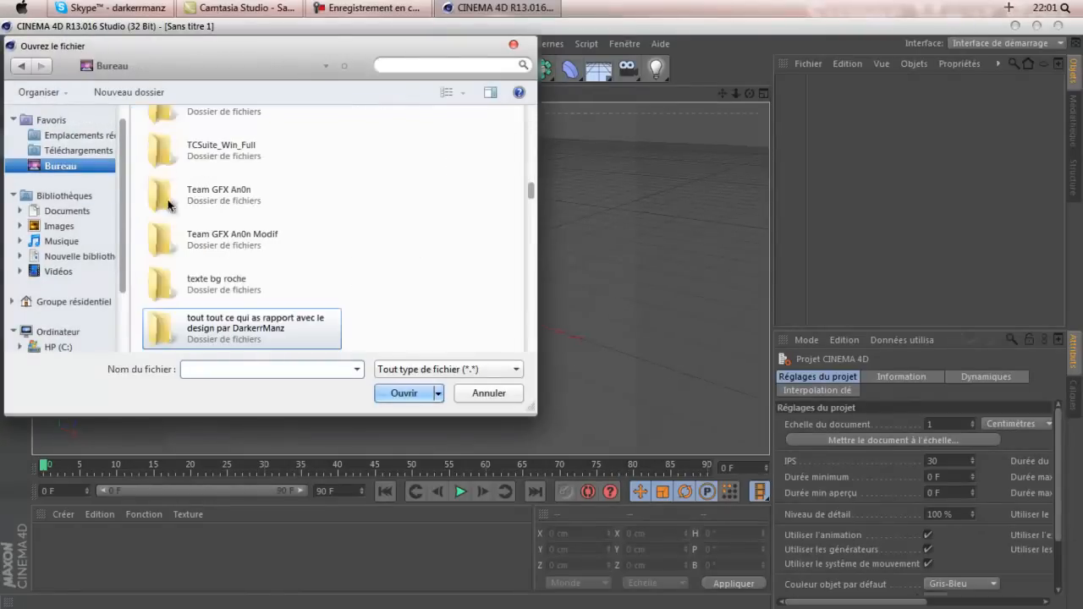
pyautogui.scroll(-10, 178, 202)
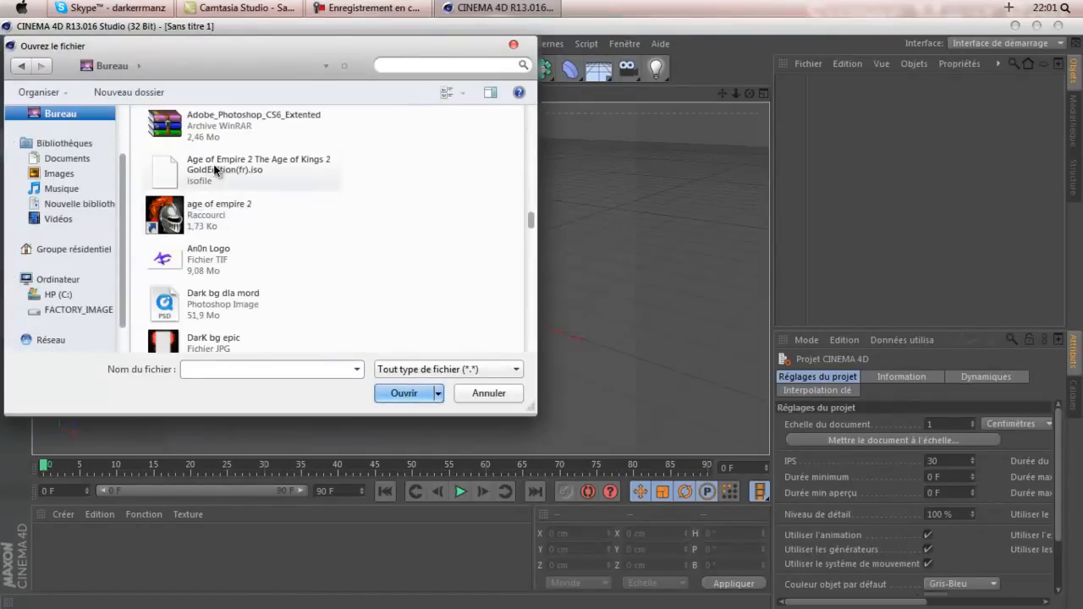
pyautogui.scroll(-8, 215, 170)
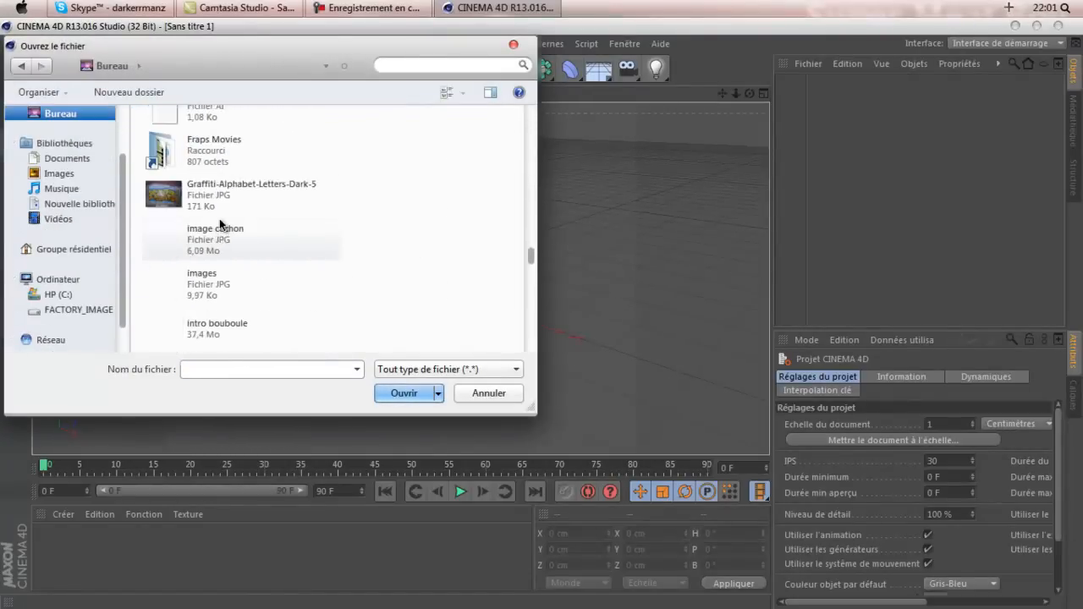
pyautogui.scroll(-5, 219, 218)
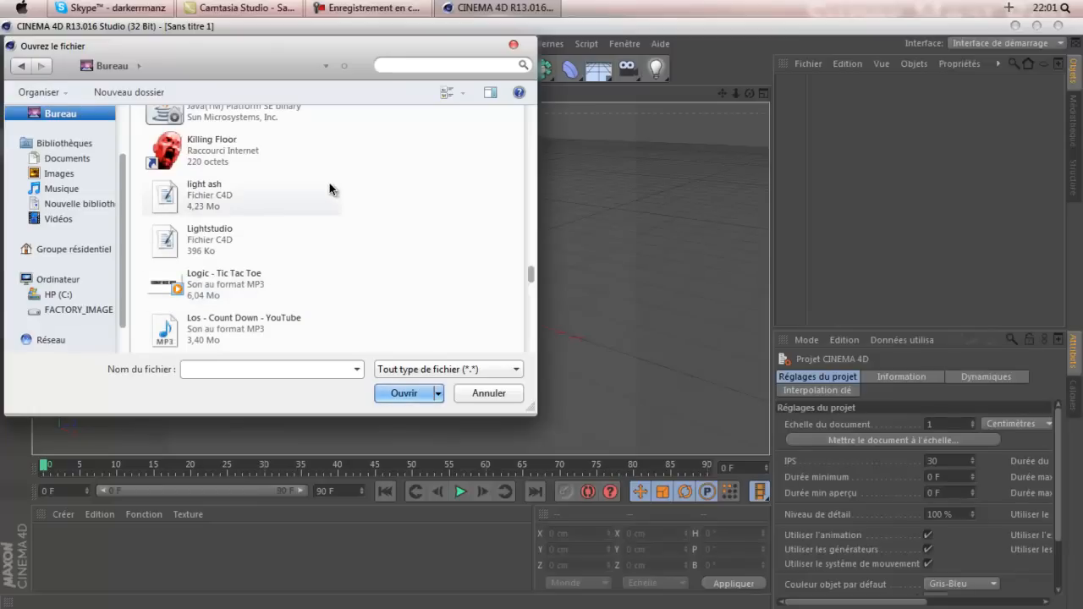
pyautogui.scroll(-8, 329, 189)
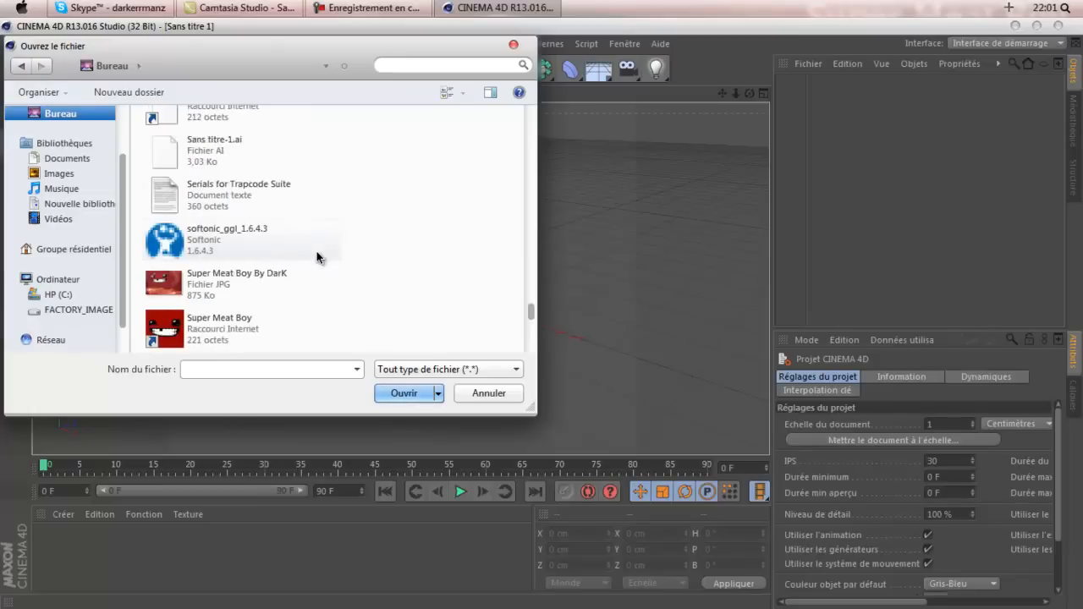
pyautogui.scroll(15, 318, 256)
pyautogui.scroll(-14, 307, 264)
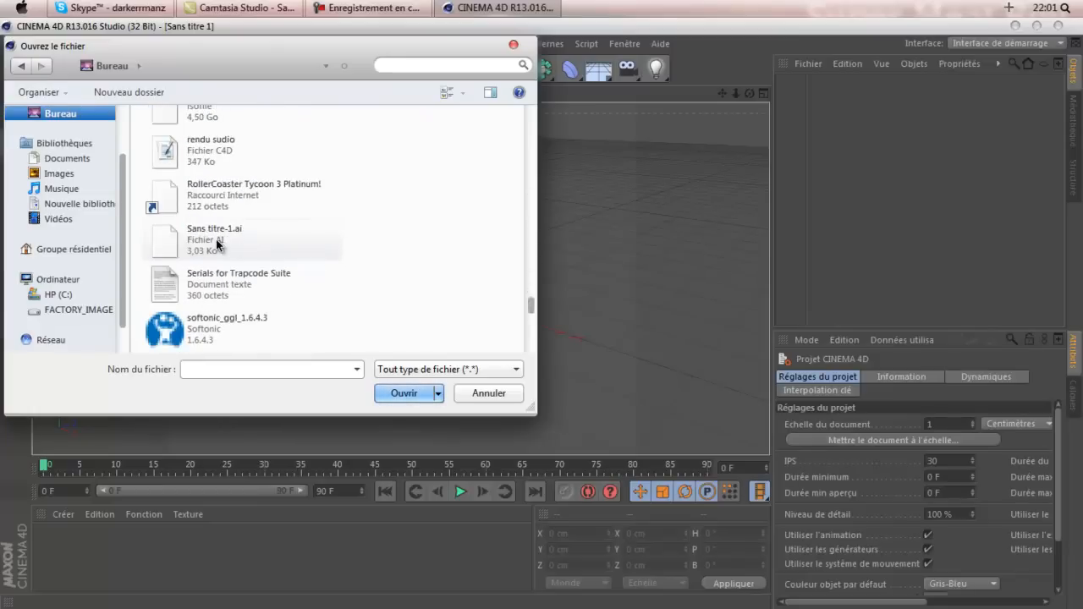
pyautogui.click(216, 239)
pyautogui.doubleClick(220, 245)
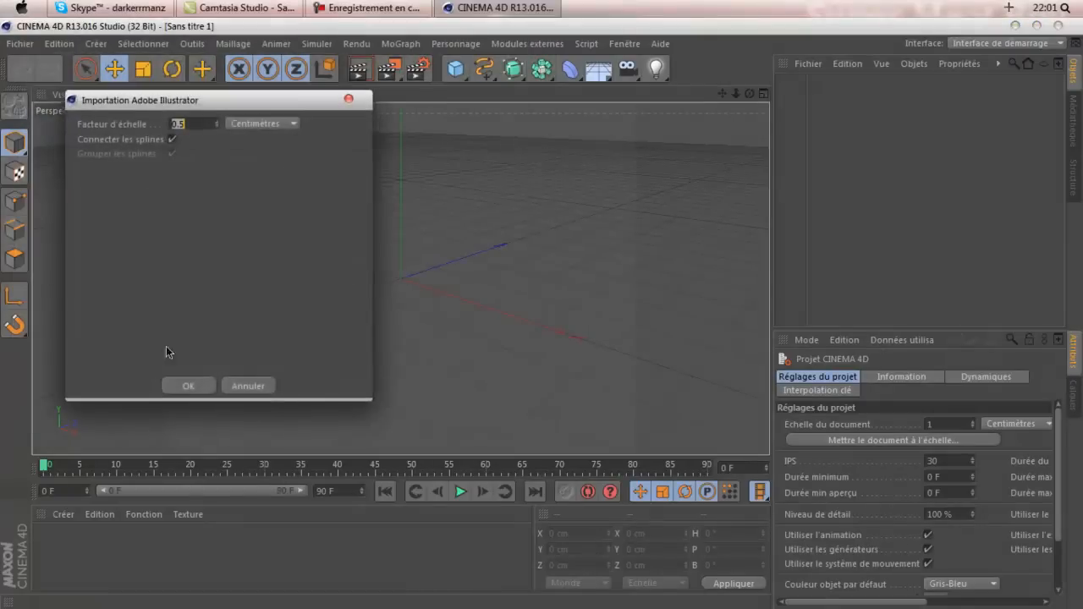
pyautogui.click(188, 385)
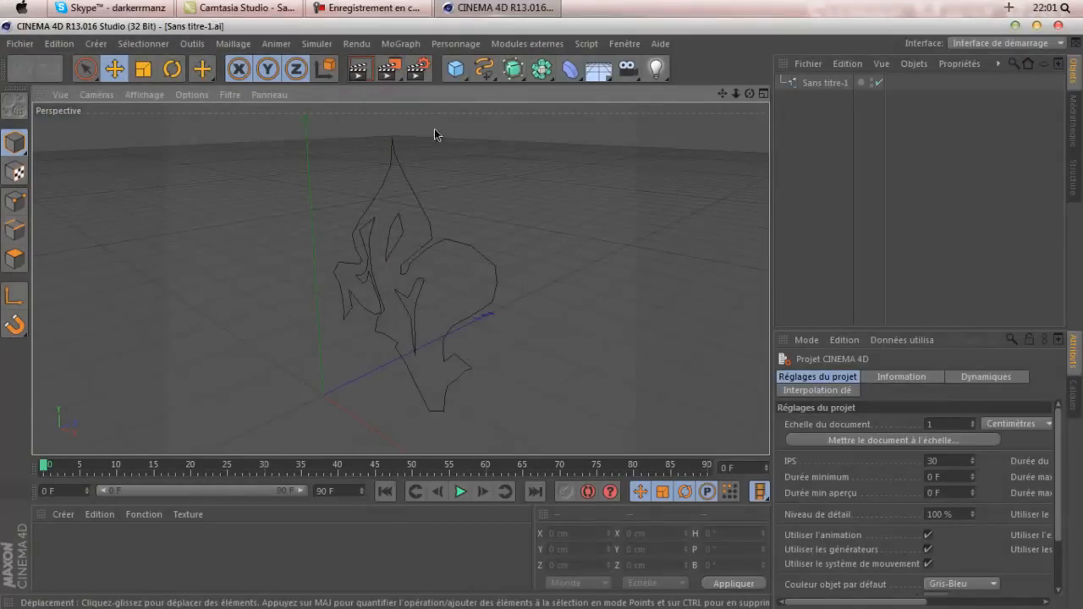
# Examine the imported letter outline in the perspective view from an angle and from the front.
pyautogui.moveTo(530, 221); pyautogui.dragTo(494, 229)
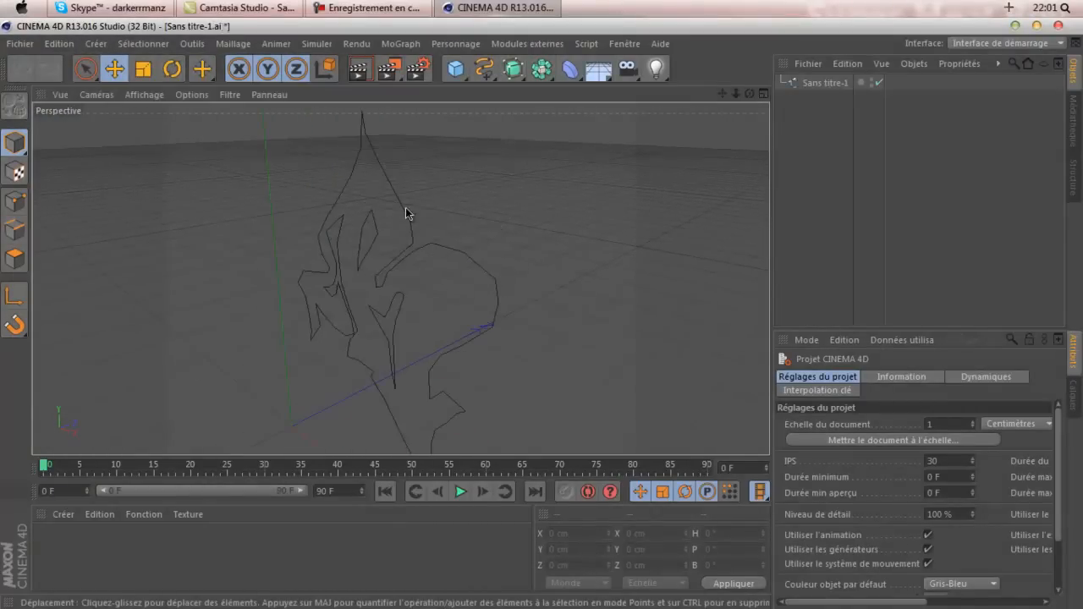
pyautogui.moveTo(405, 214); pyautogui.dragTo(373, 203)
pyautogui.click(402, 243)
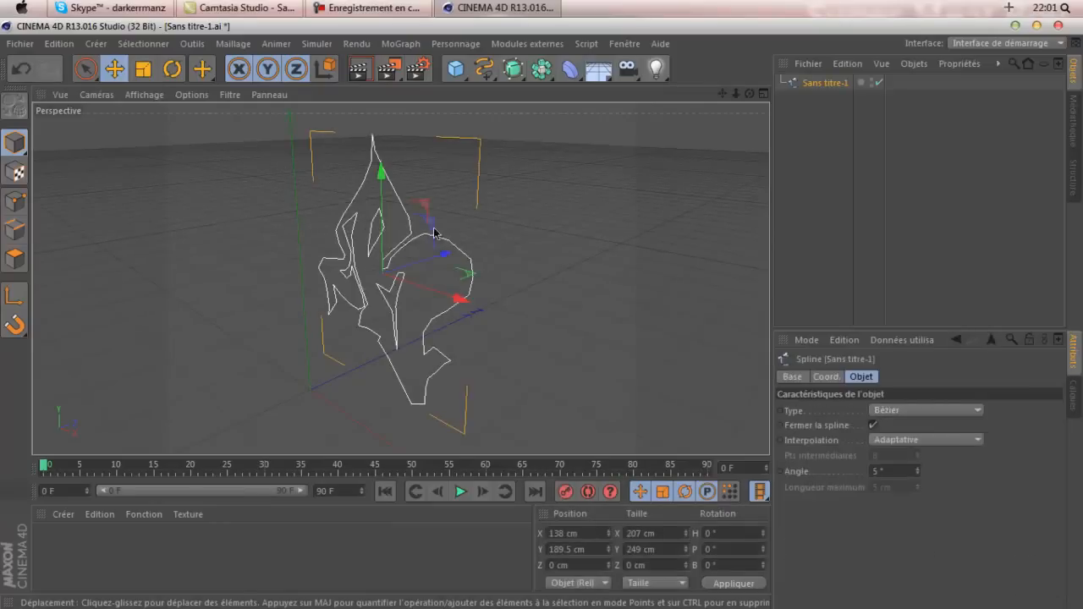
pyautogui.click(575, 189)
pyautogui.moveTo(750, 93); pyautogui.dragTo(544, 316)
pyautogui.scroll(-1, 600, 156)
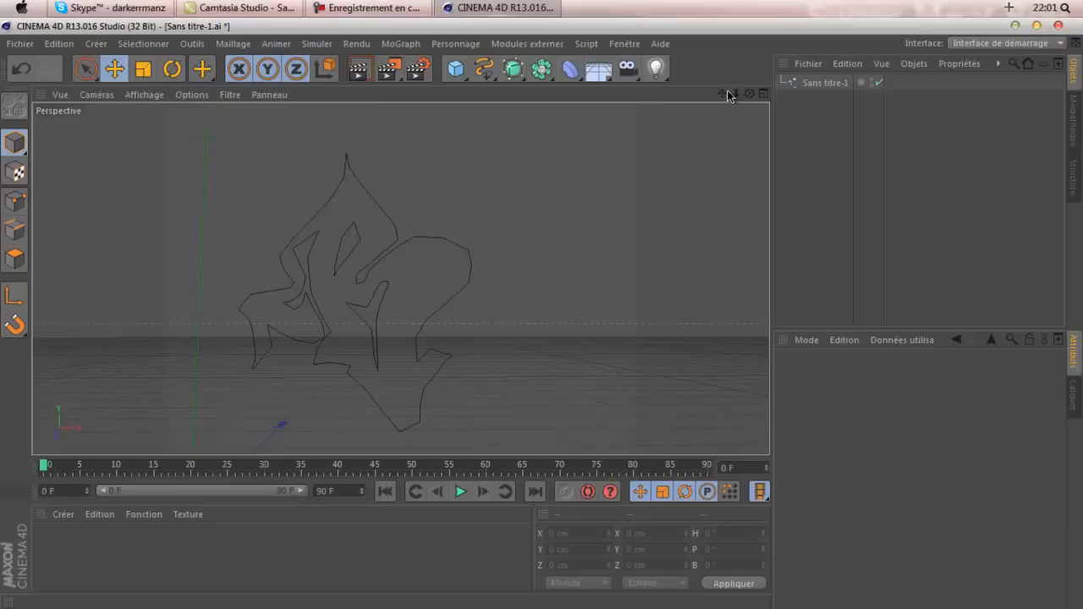
pyautogui.moveTo(728, 95); pyautogui.dragTo(543, 313)
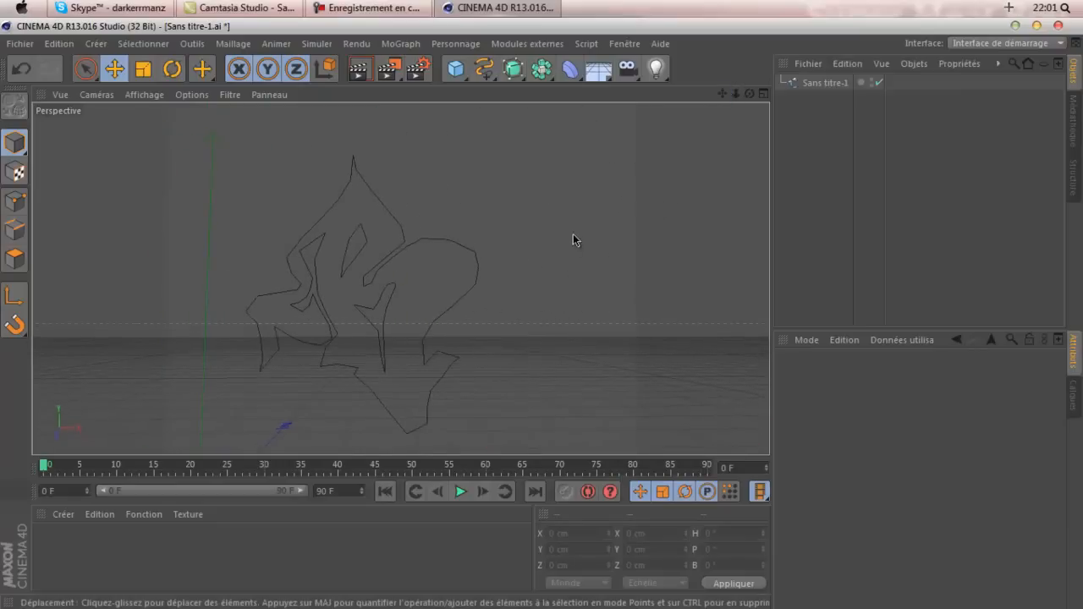
pyautogui.click(474, 286)
pyautogui.click(606, 245)
# Add an Extrusion NURBS object and make the Sans titre-1 spline its child to extrude the letter.
pyautogui.click(818, 83)
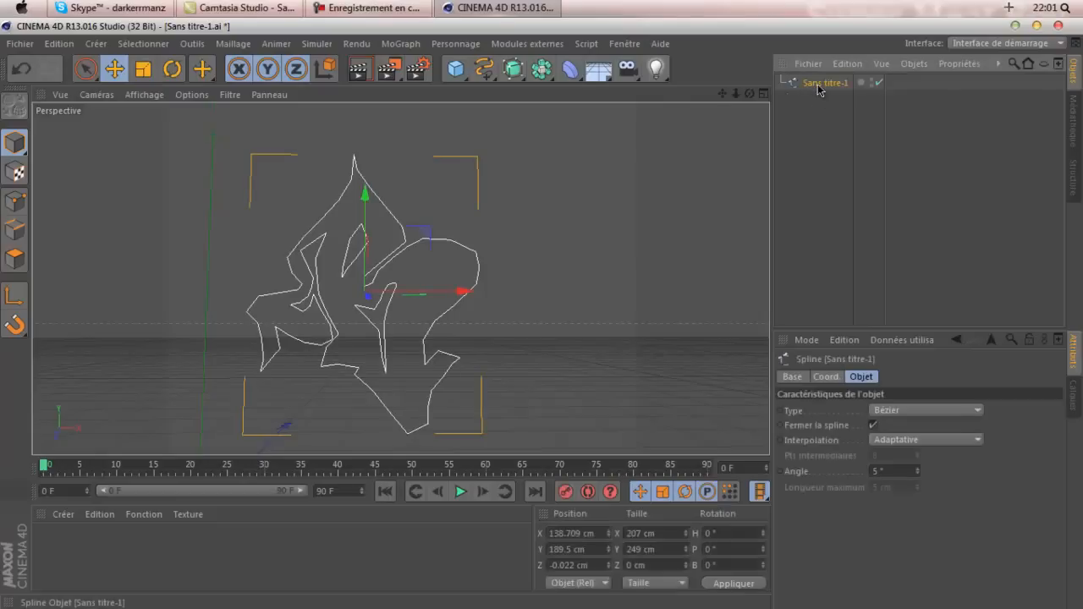
pyautogui.click(515, 70)
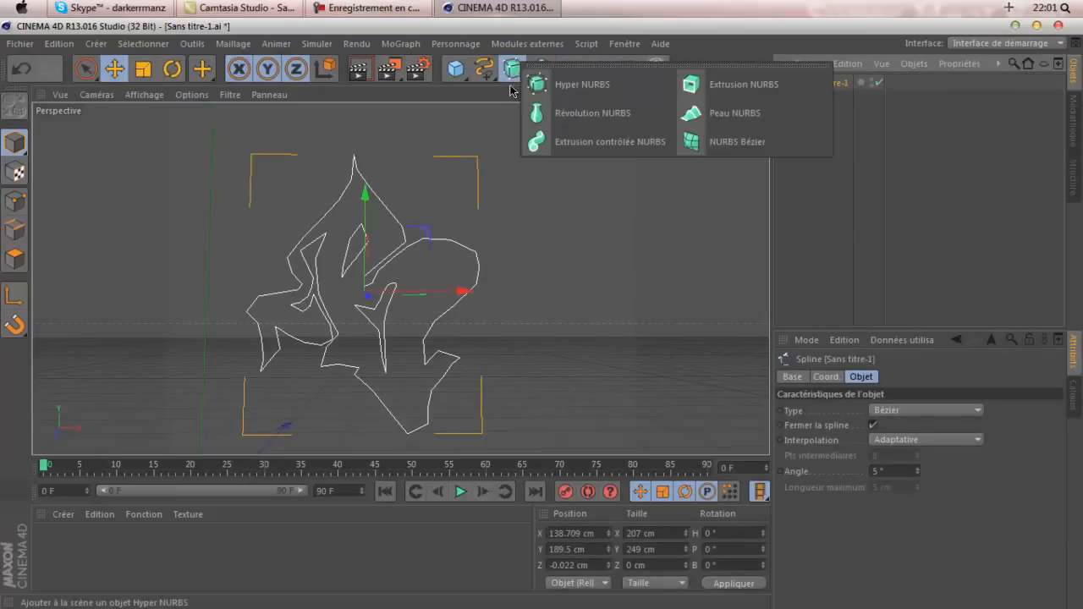
pyautogui.moveTo(513, 69); pyautogui.dragTo(719, 87)
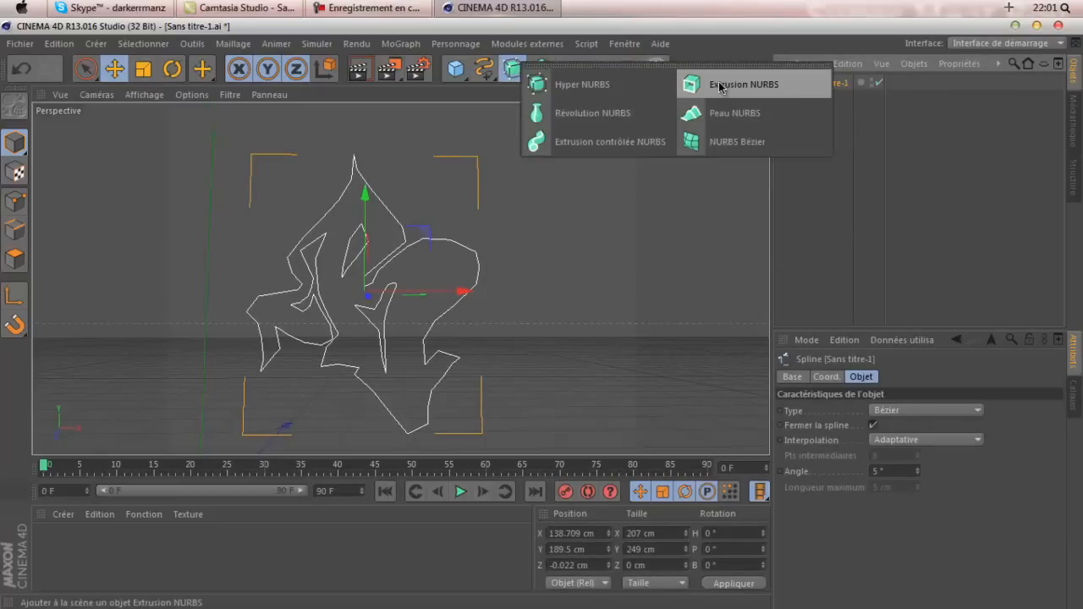
pyautogui.click(719, 85)
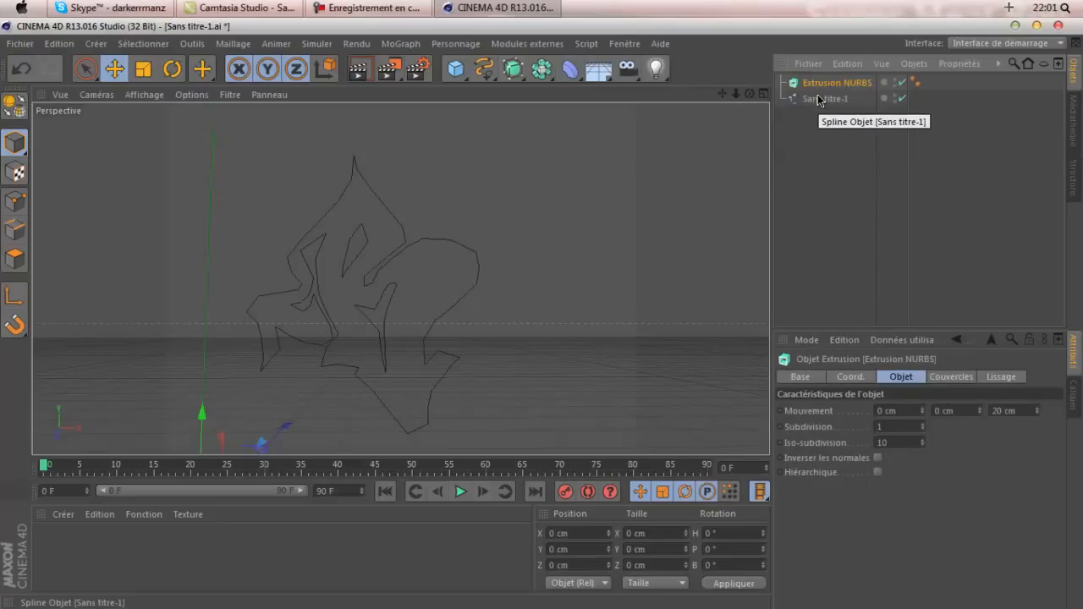
pyautogui.click(819, 99)
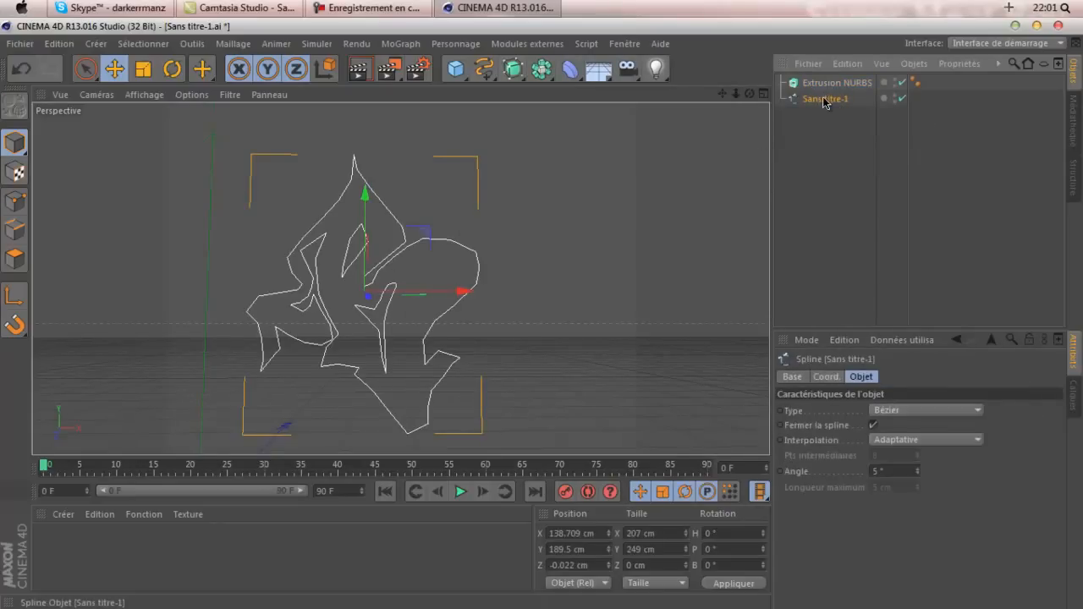
pyautogui.moveTo(802, 81); pyautogui.dragTo(802, 82)
pyautogui.click(479, 177)
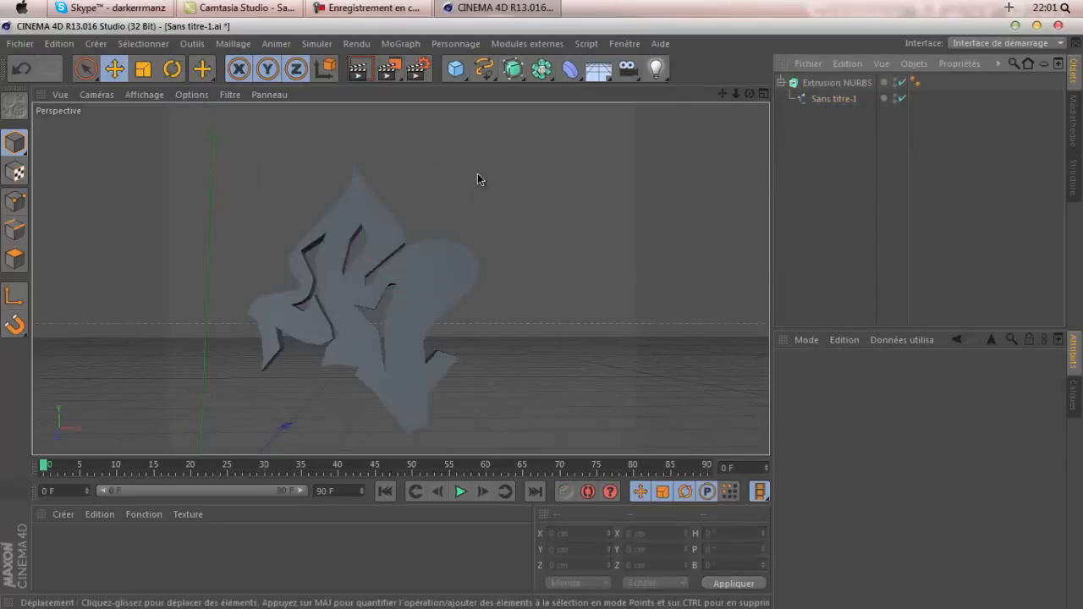
# Set the Extrusion NURBS object's Z movement to 50 cm to thicken the letter.
pyautogui.moveTo(533, 324)
pyautogui.mouseDown()
pyautogui.moveTo(561, 315)
pyautogui.moveTo(537, 314)
pyautogui.mouseUp()
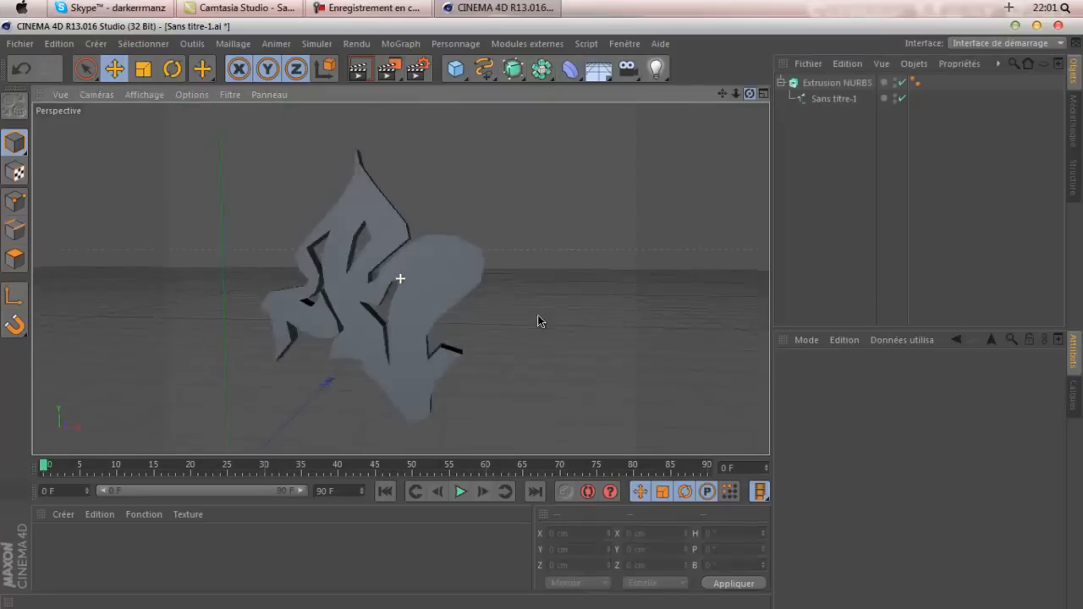
pyautogui.click(831, 85)
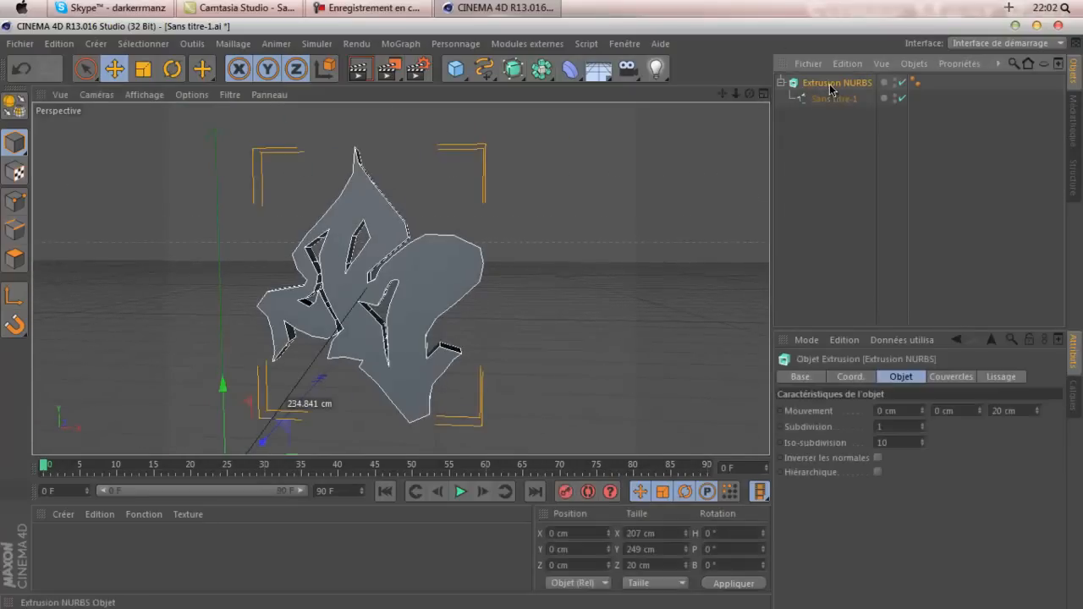
pyautogui.doubleClick(1005, 410)
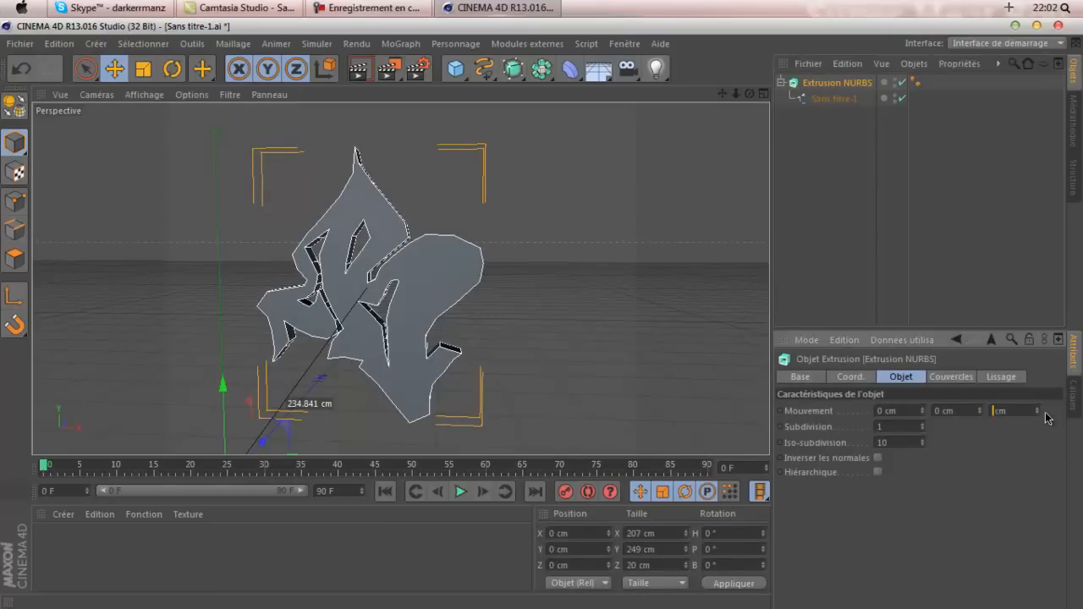
pyautogui.write('50')
pyautogui.press('Return')
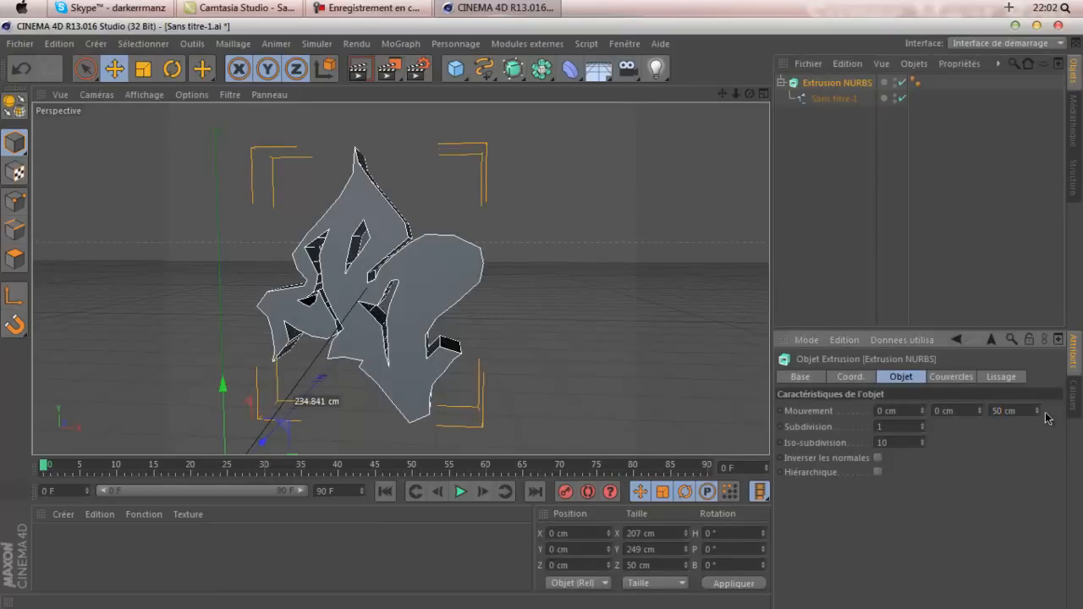
# Set both the start and end caps of the Extrusion NURBS to Couvercle et biseau.
pyautogui.moveTo(542, 313); pyautogui.dragTo(542, 313)
pyautogui.click(951, 376)
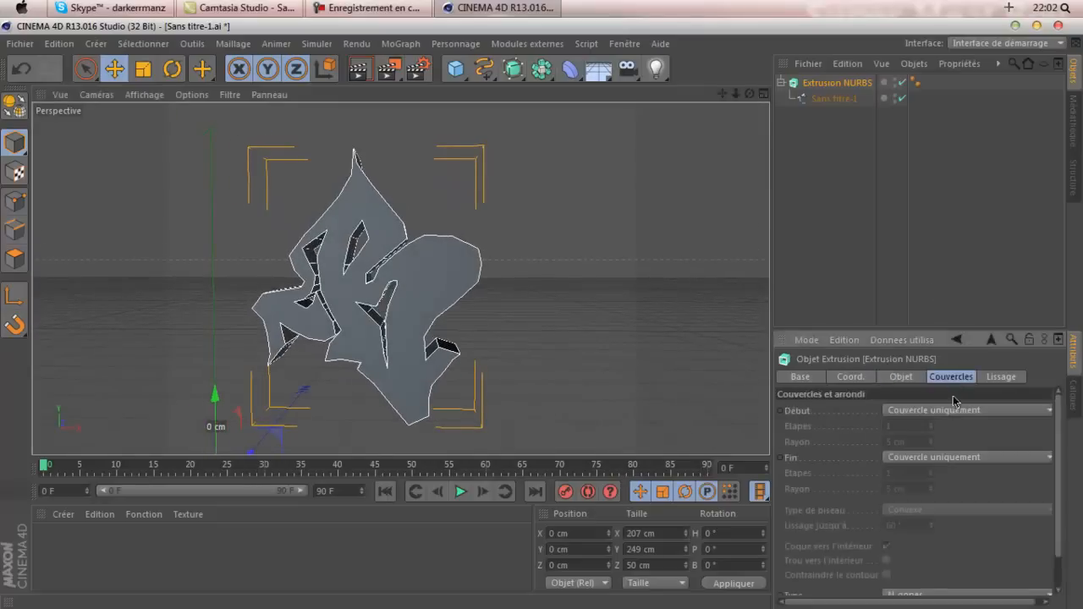
pyautogui.click(953, 410)
pyautogui.click(940, 474)
pyautogui.click(965, 457)
pyautogui.click(956, 521)
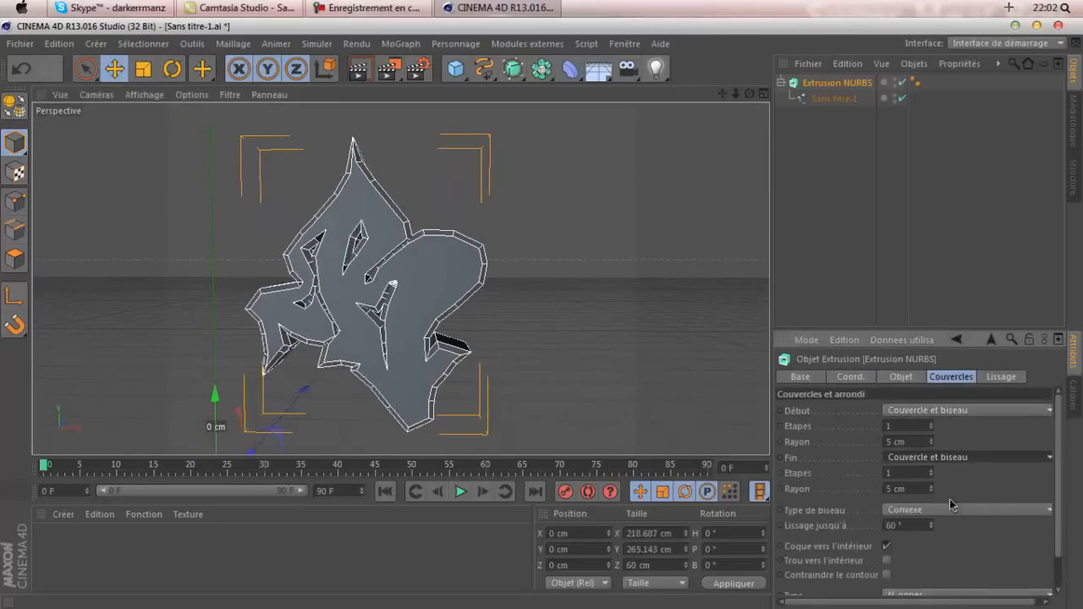
# Reduce the start and end bevel radius of the letter's caps to 2 cm each, leaving the object deselected.
pyautogui.moveTo(931, 447); pyautogui.dragTo(935, 451)
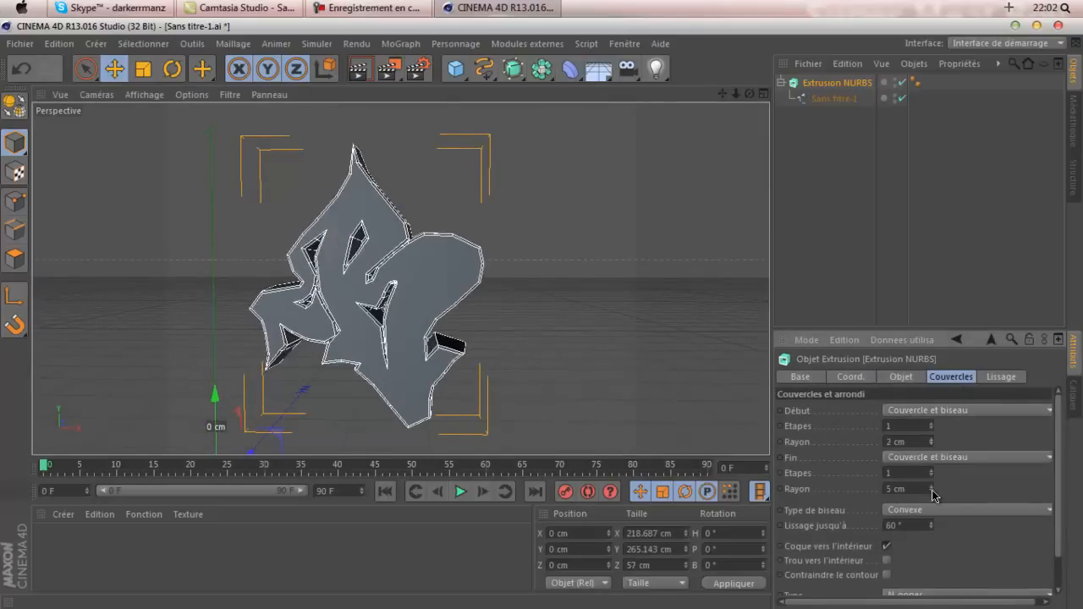
pyautogui.moveTo(932, 489); pyautogui.dragTo(935, 495)
pyautogui.click(701, 221)
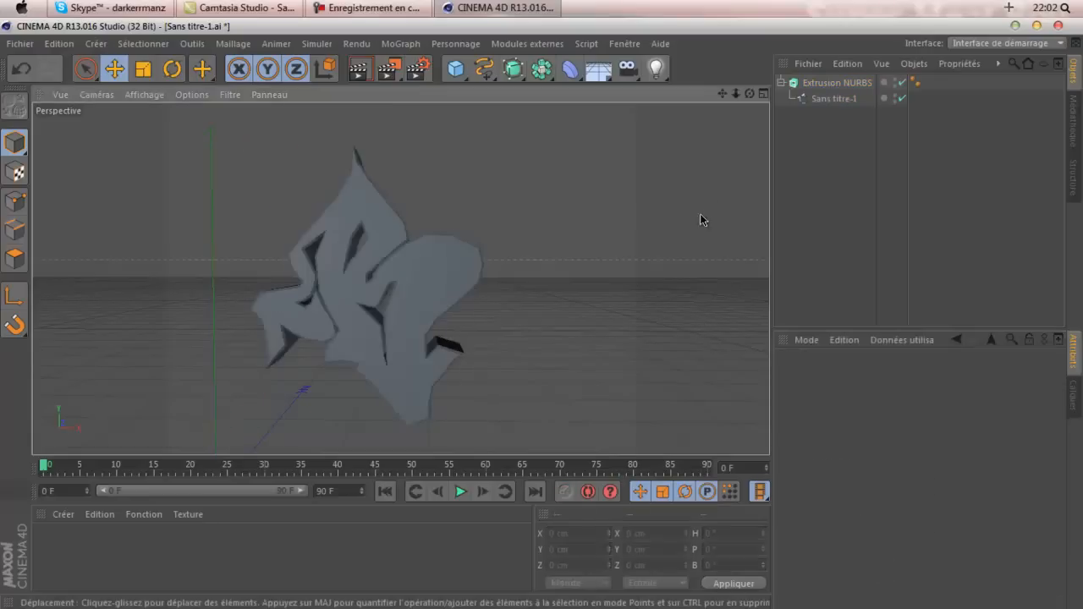
# Create a new material and set its colour to pure red (255, 0, 0).
pyautogui.moveTo(750, 94); pyautogui.dragTo(194, 446)
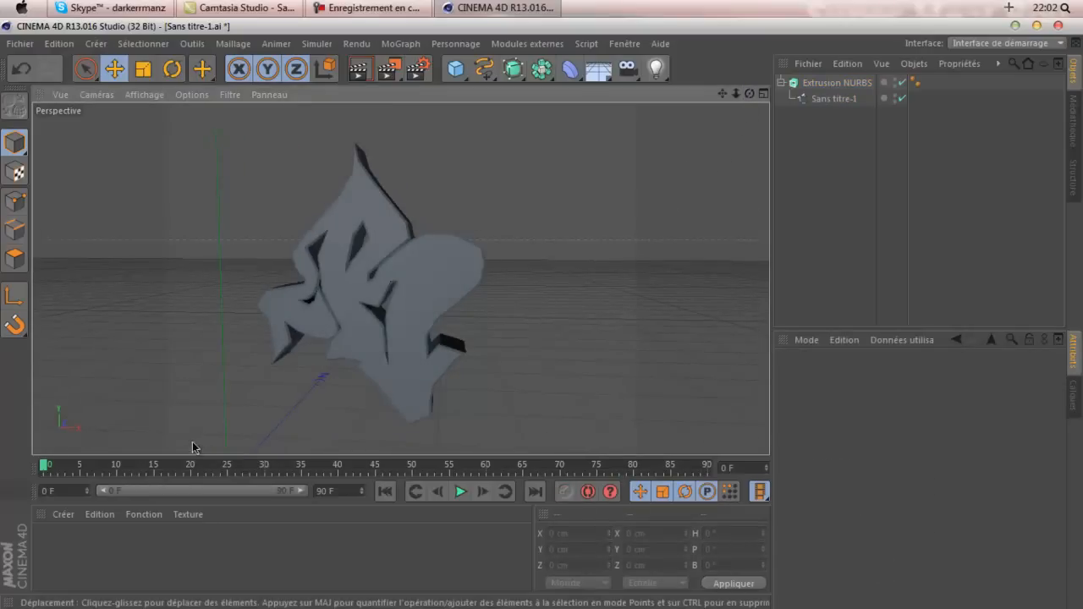
pyautogui.rightClick(50, 528)
pyautogui.click(57, 379)
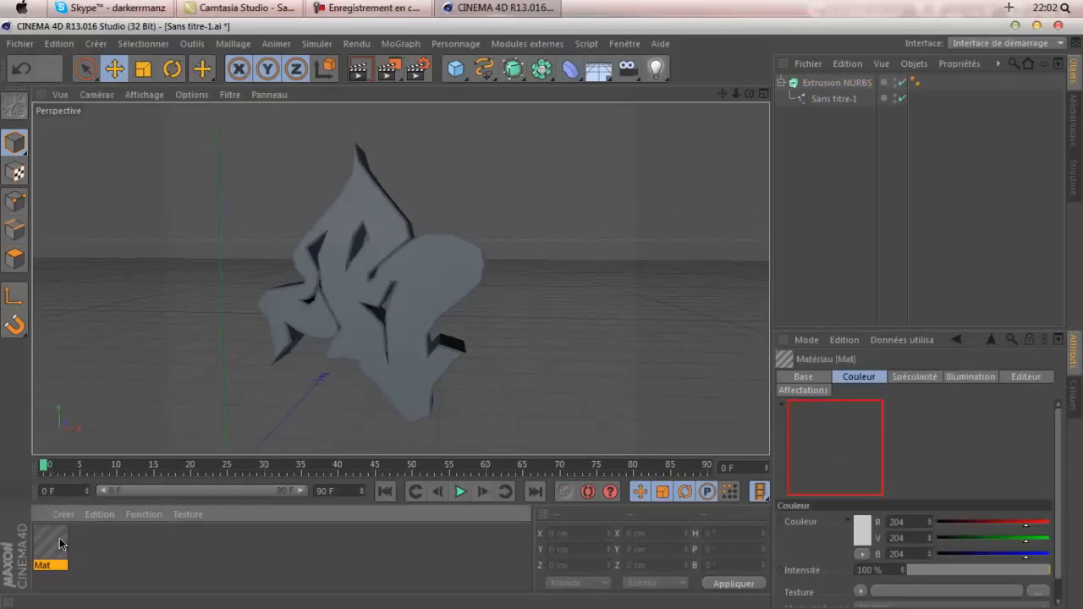
pyautogui.doubleClick(59, 541)
pyautogui.click(432, 198)
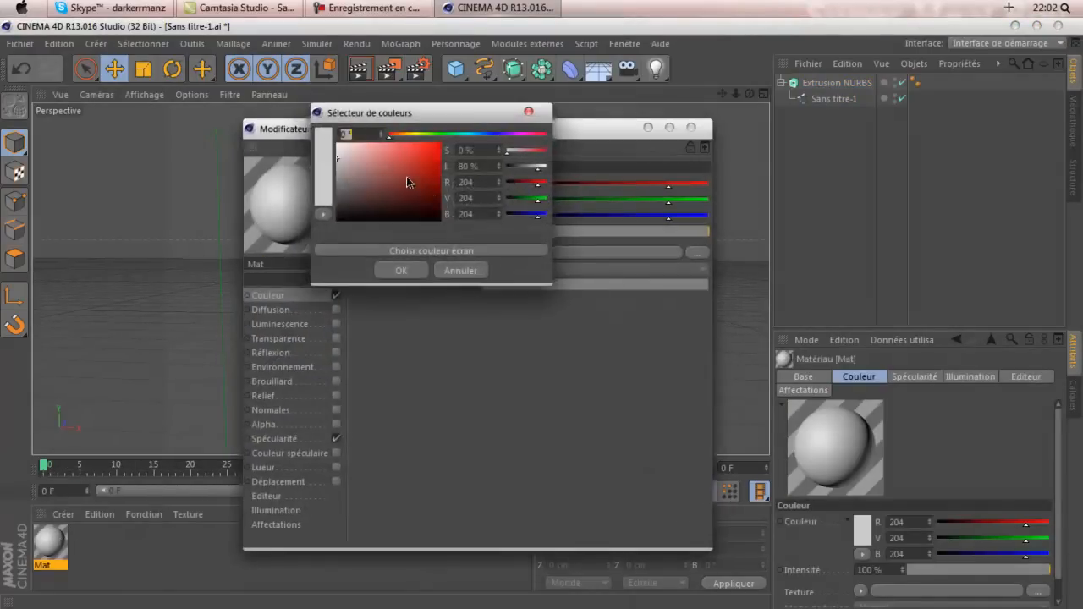
pyautogui.moveTo(409, 181); pyautogui.dragTo(490, 117)
pyautogui.click(401, 271)
# Enable reflection on the red material with a Fresnel texture, setting both the reflection intensity and the texture mix intensity to 20%.
pyautogui.click(291, 350)
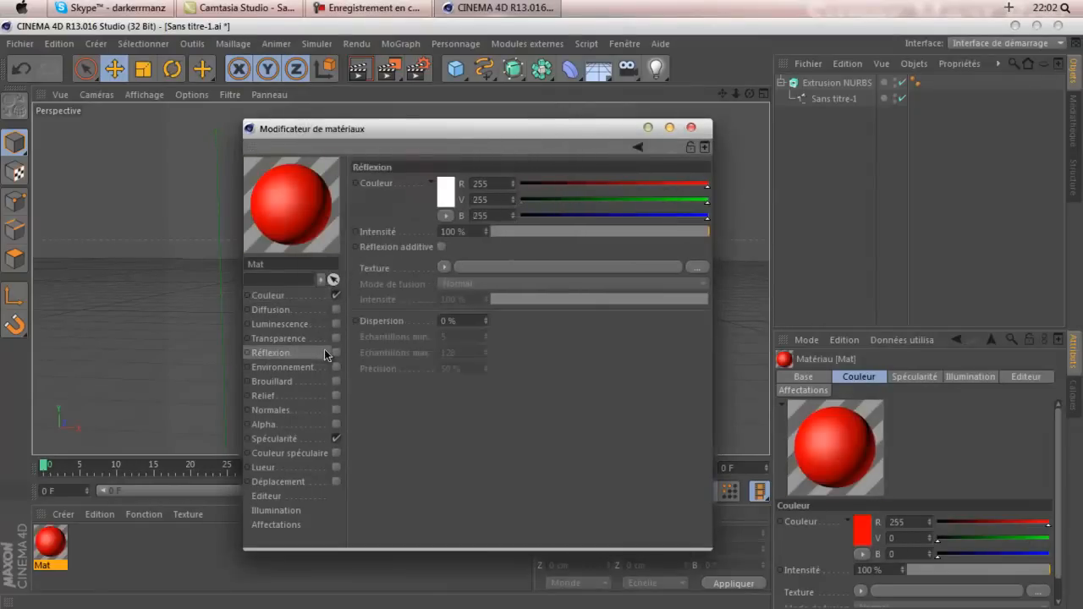
pyautogui.click(336, 352)
pyautogui.click(436, 267)
pyautogui.click(460, 429)
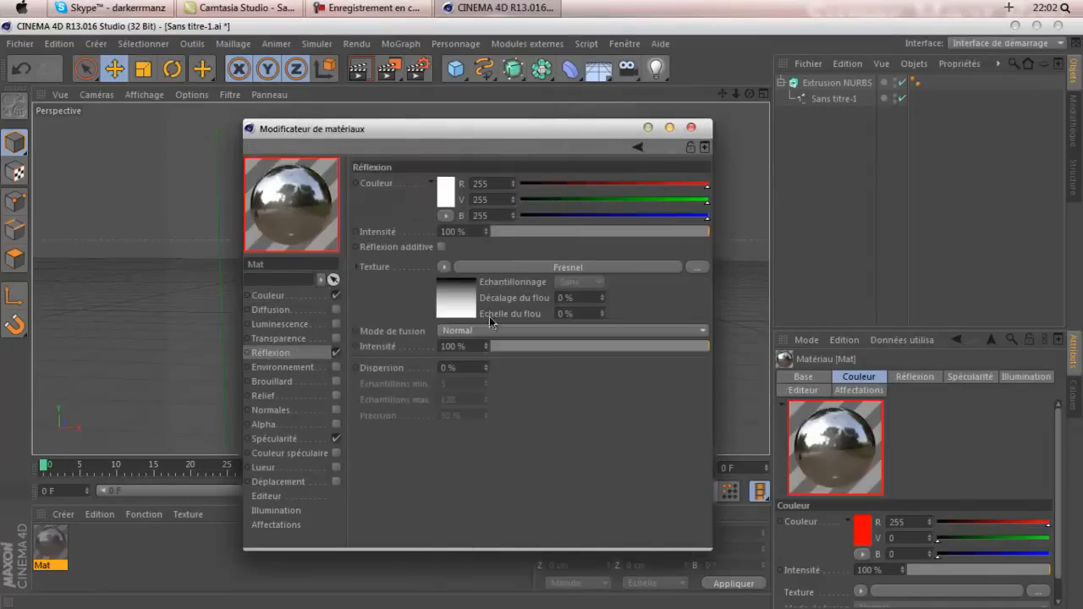
pyautogui.moveTo(558, 232); pyautogui.dragTo(536, 235)
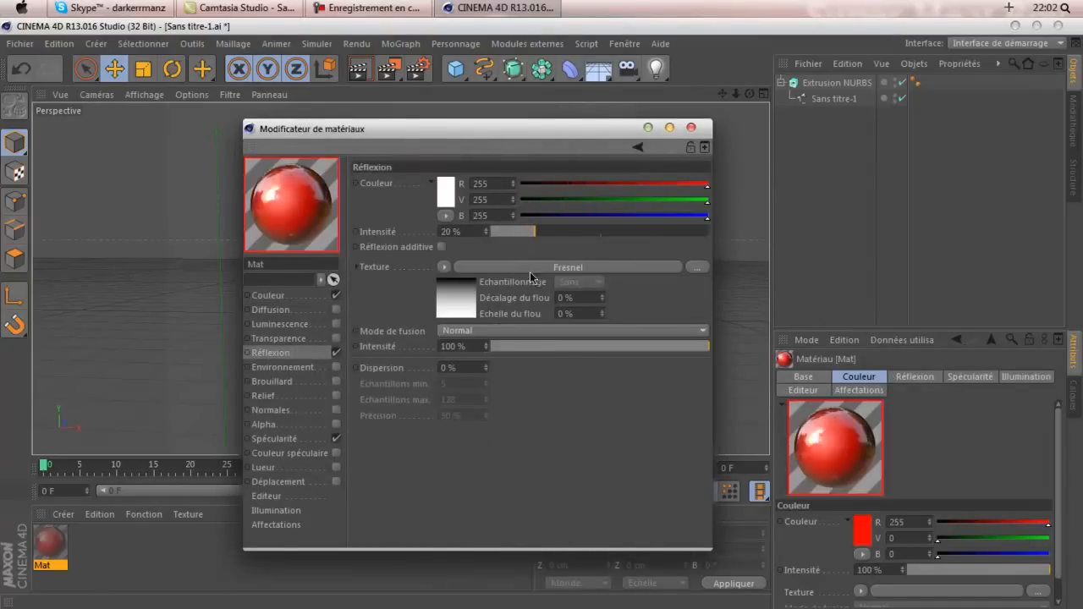
pyautogui.moveTo(542, 347); pyautogui.dragTo(524, 348)
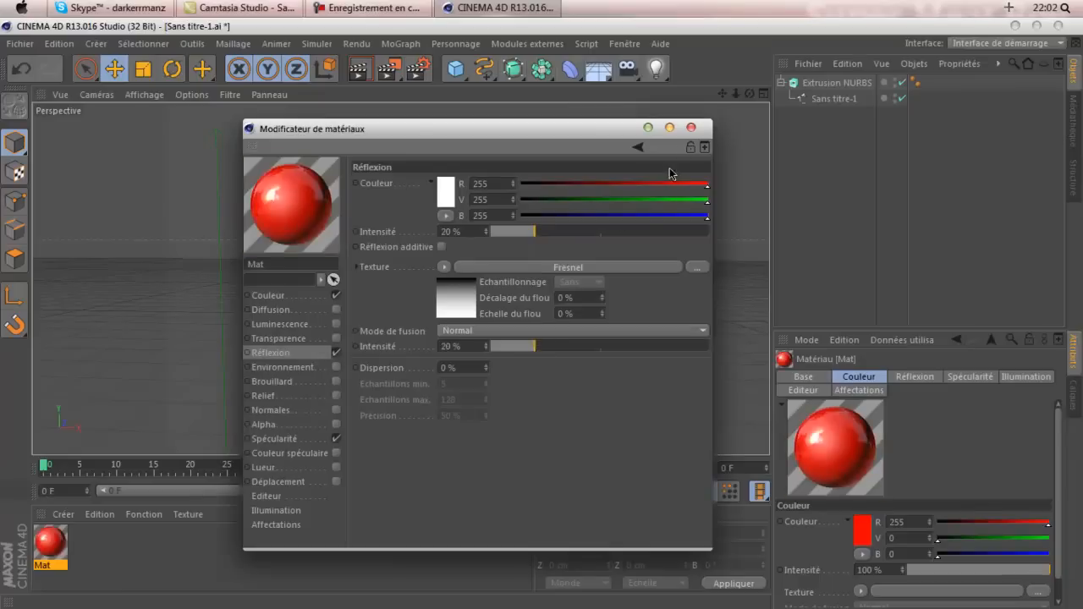
pyautogui.click(692, 128)
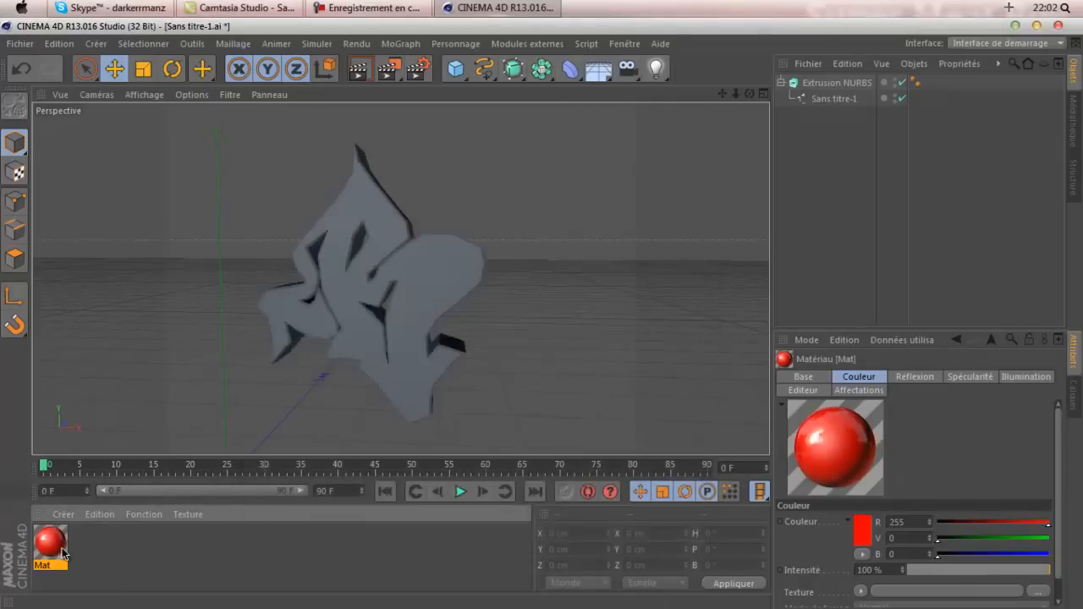
# Apply the red material to the extruded letter and render the perspective view to check it.
pyautogui.moveTo(51, 542); pyautogui.dragTo(389, 330)
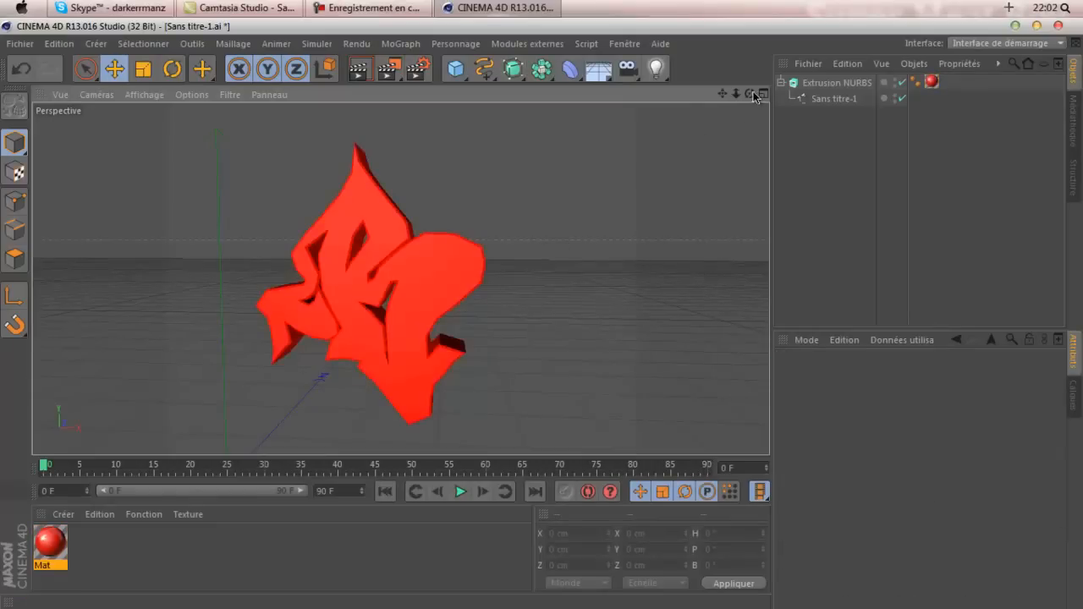
pyautogui.moveTo(546, 307); pyautogui.dragTo(541, 313)
pyautogui.click(359, 68)
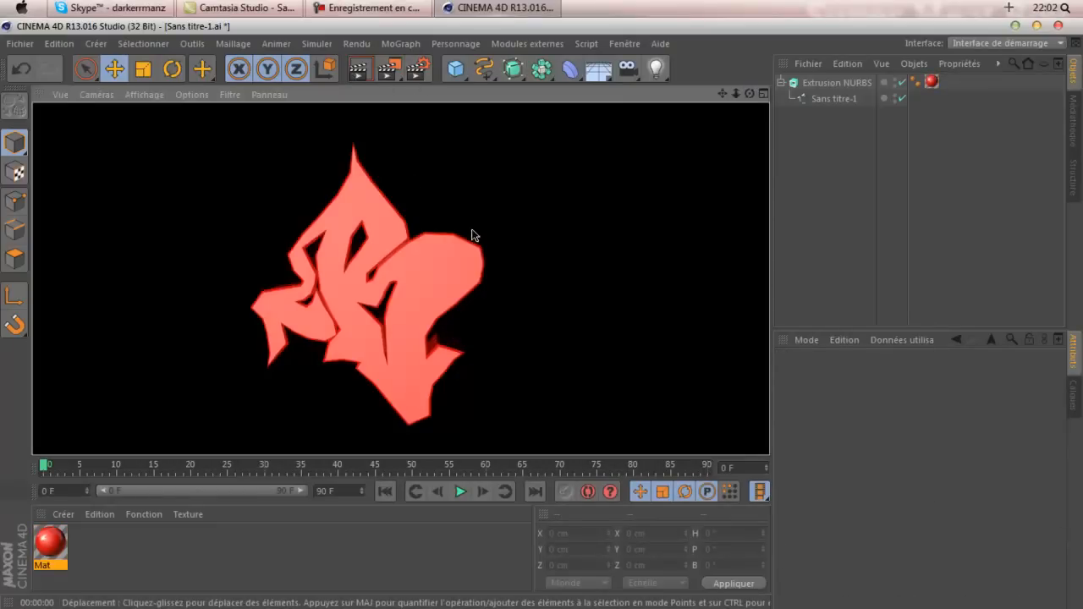
pyautogui.click(532, 209)
# Collapse the Extrusion NURBS object's hierarchy to hide its child spline.
pyautogui.scroll(5, 684, 158)
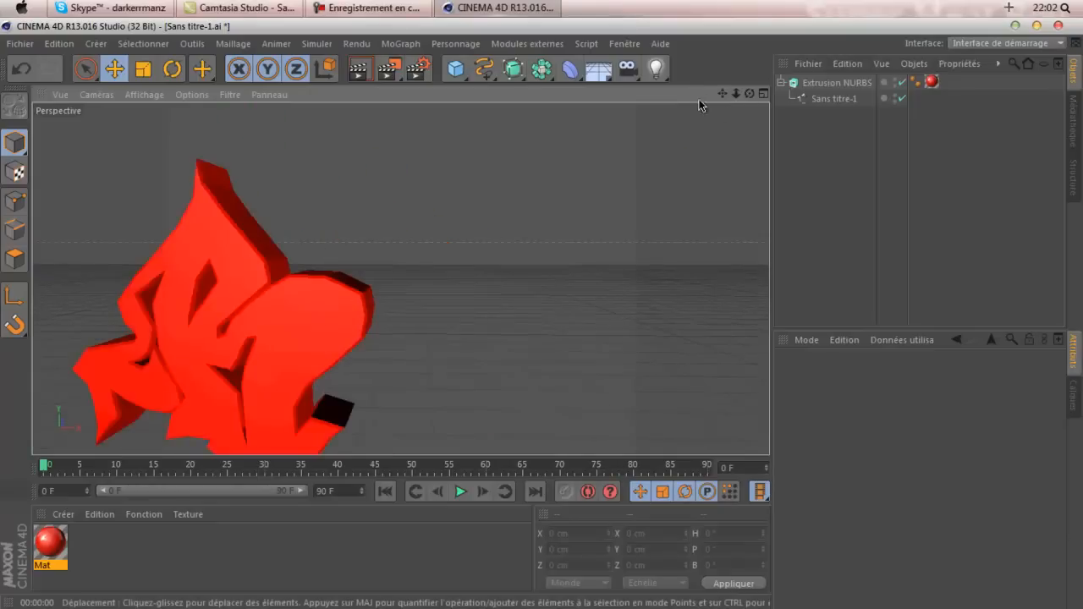
pyautogui.moveTo(722, 93); pyautogui.dragTo(685, 169)
pyautogui.moveTo(720, 93); pyautogui.dragTo(541, 313)
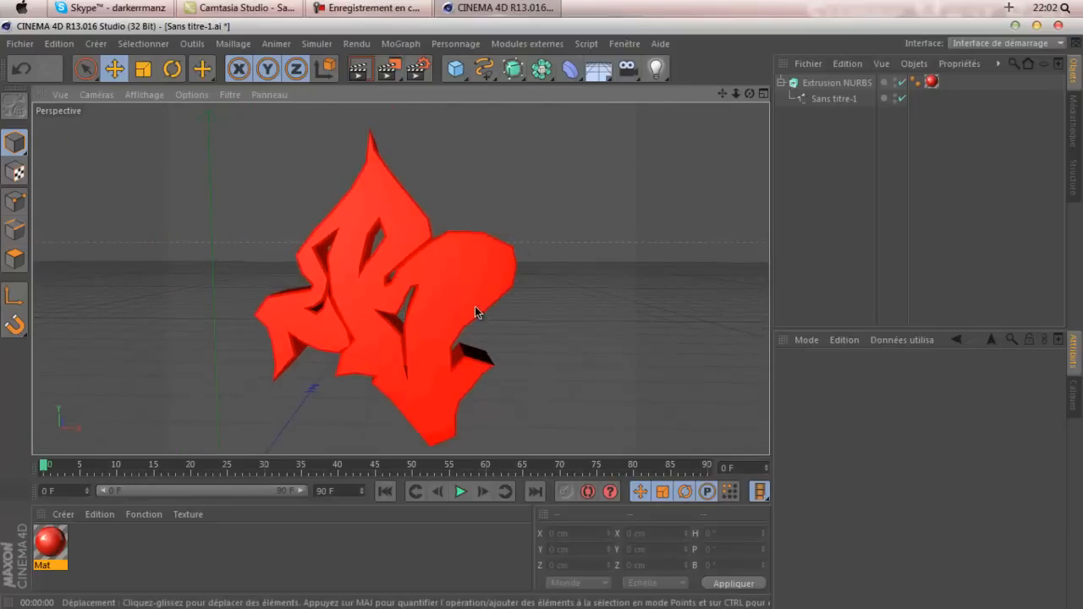
pyautogui.click(475, 312)
pyautogui.click(590, 277)
pyautogui.click(814, 83)
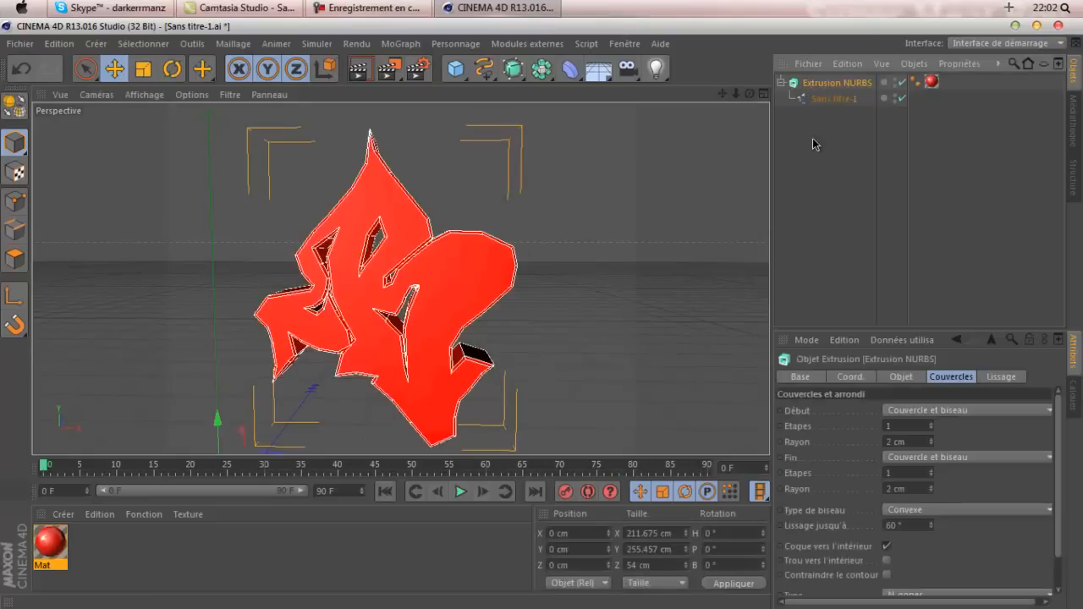
pyautogui.click(813, 144)
pyautogui.click(782, 82)
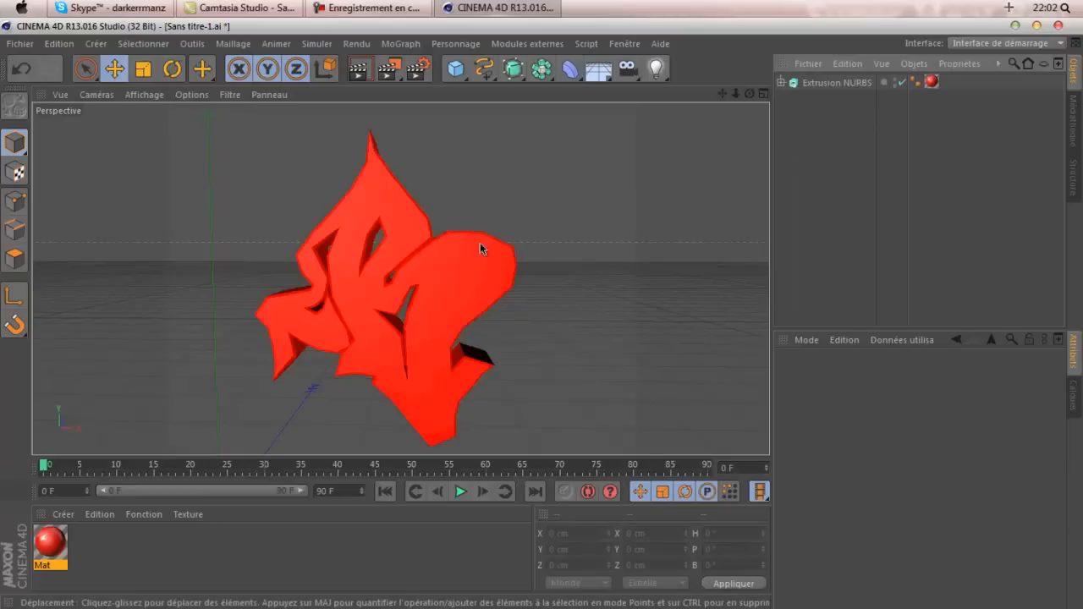
# Examine the extruded red letter's front face and sides from the front and from a low angle.
pyautogui.click(441, 304)
pyautogui.moveTo(731, 93); pyautogui.dragTo(538, 319)
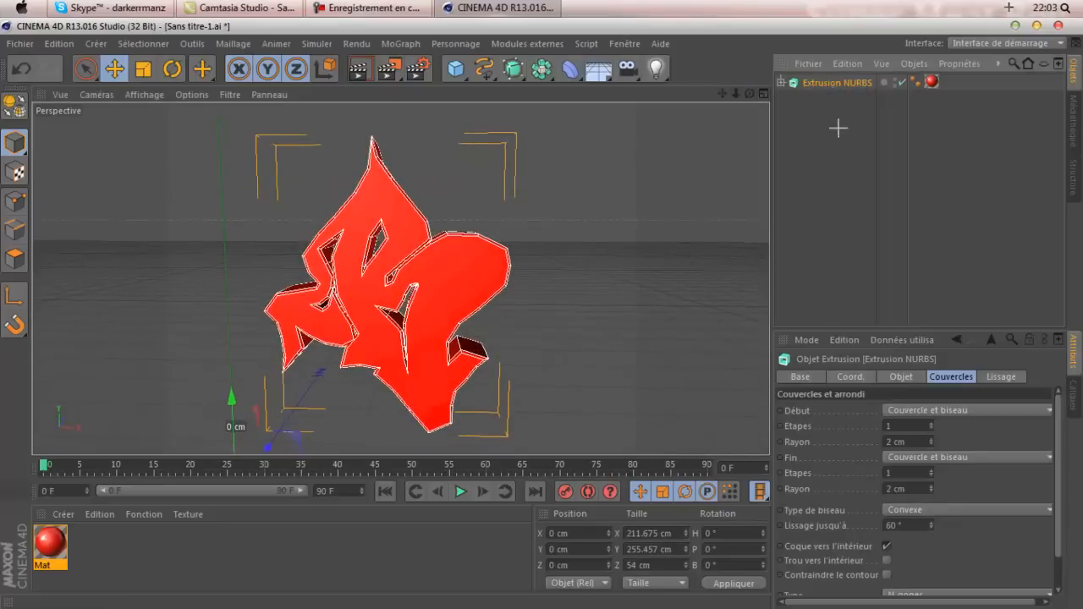
pyautogui.click(837, 126)
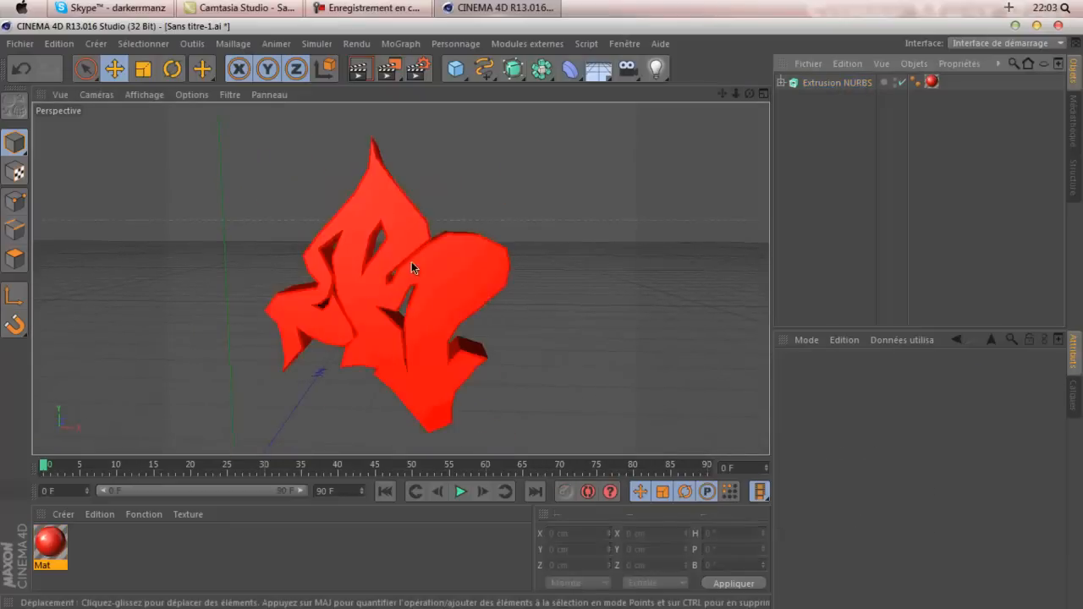
pyautogui.click(411, 261)
pyautogui.click(897, 231)
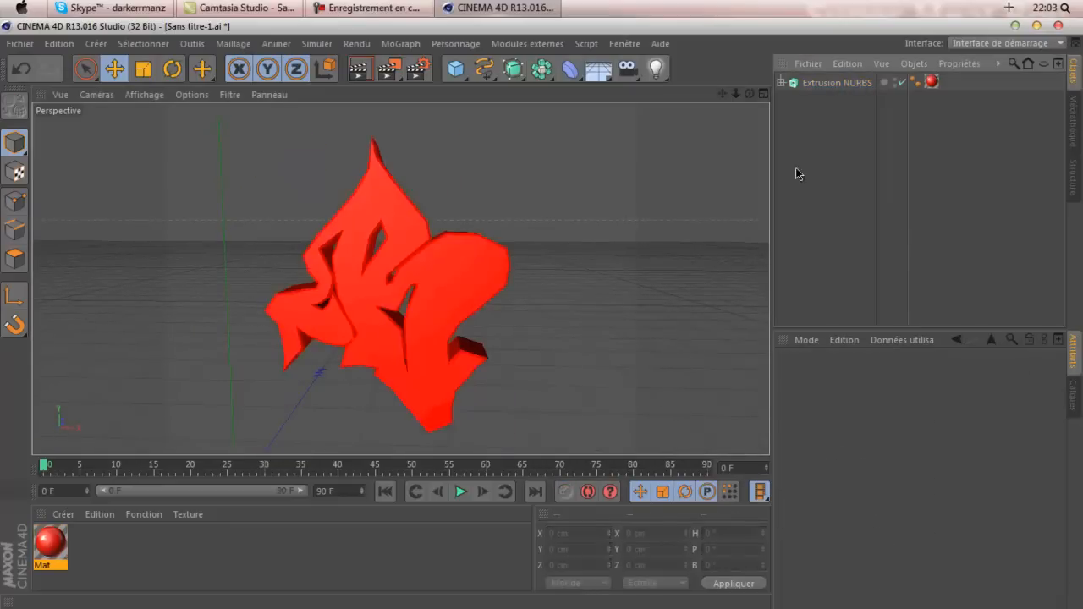
pyautogui.click(842, 82)
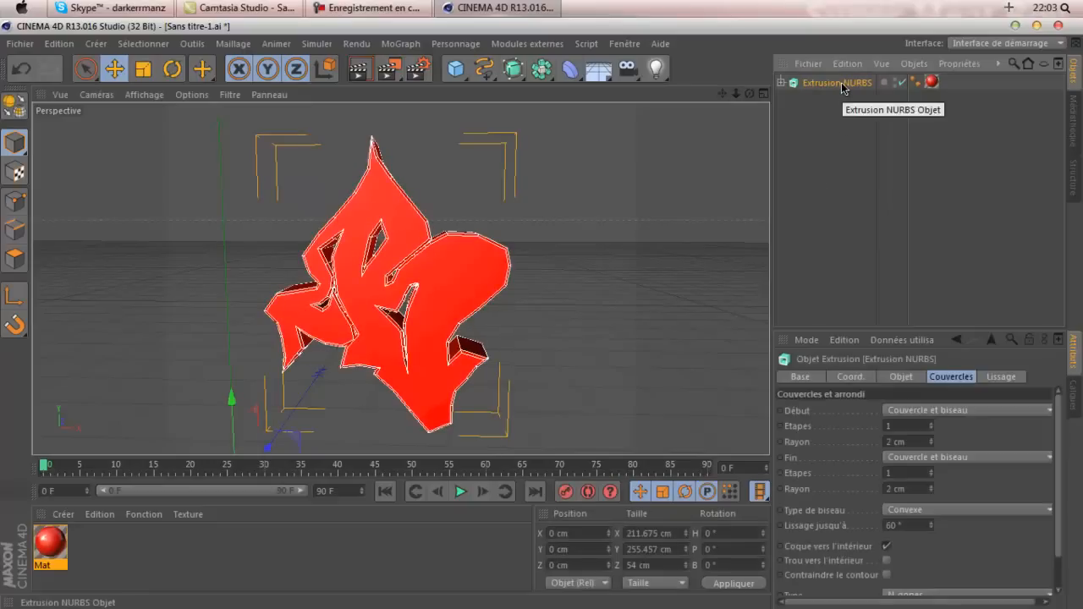
pyautogui.click(842, 138)
pyautogui.click(834, 84)
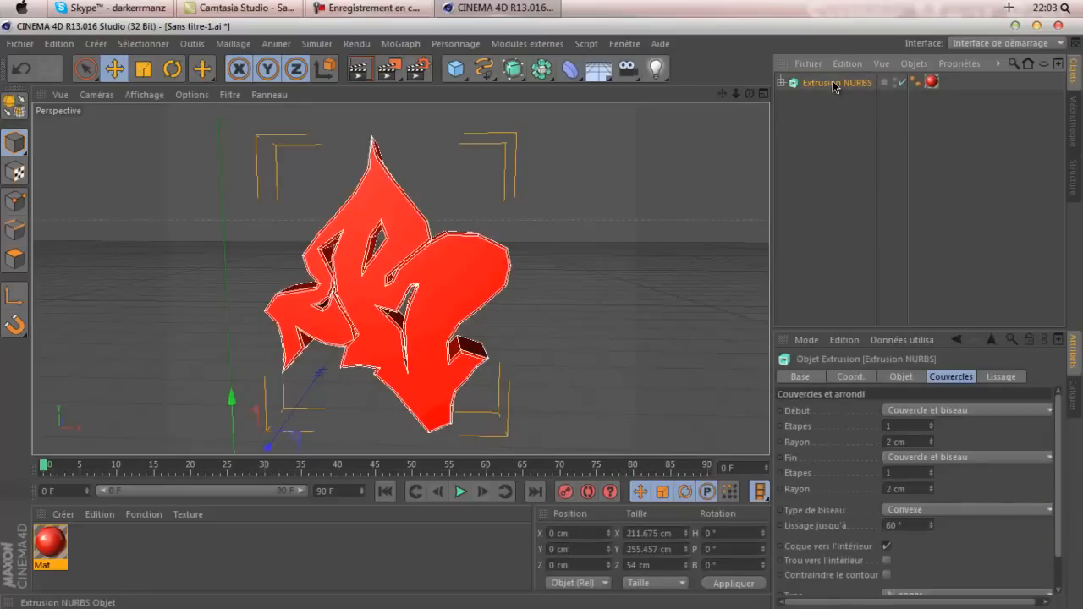
pyautogui.moveTo(749, 93); pyautogui.dragTo(543, 318)
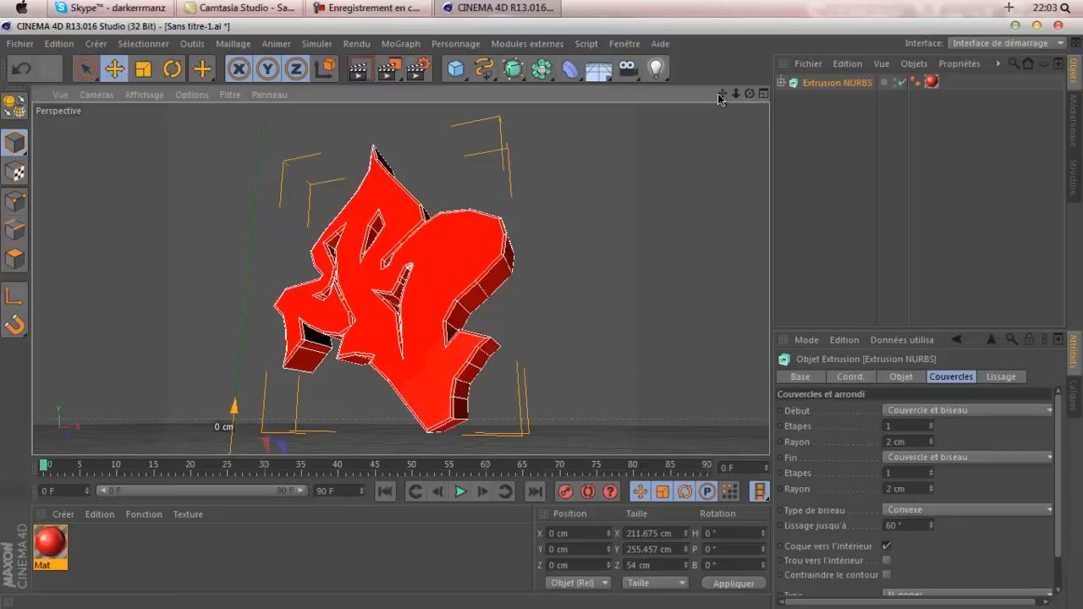
pyautogui.click(801, 128)
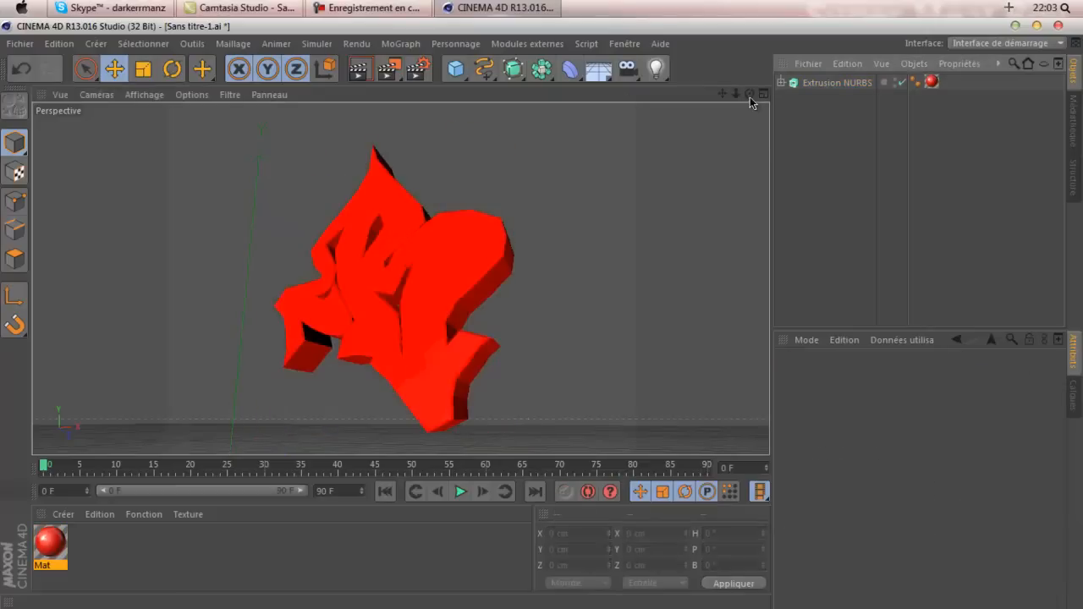
pyautogui.moveTo(750, 96); pyautogui.dragTo(543, 314)
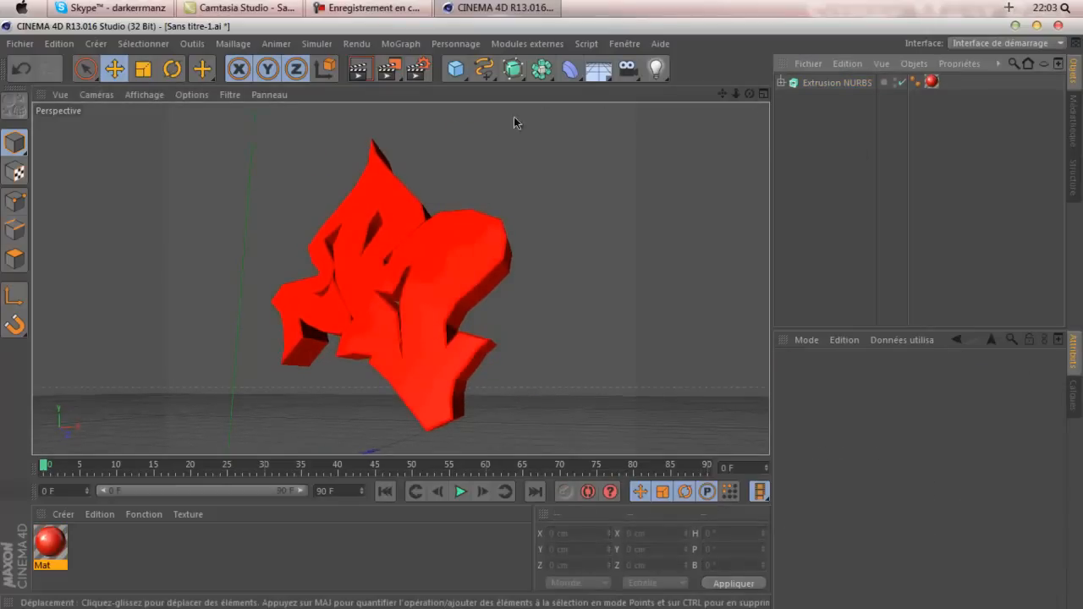
pyautogui.click(480, 220)
pyautogui.click(599, 186)
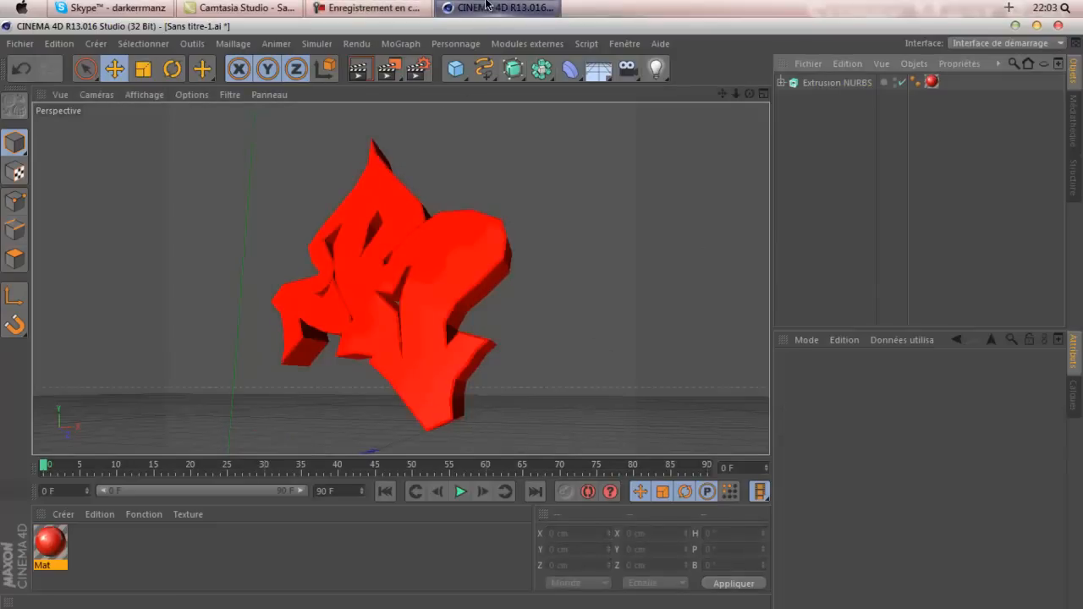
pyautogui.moveTo(487, 4)
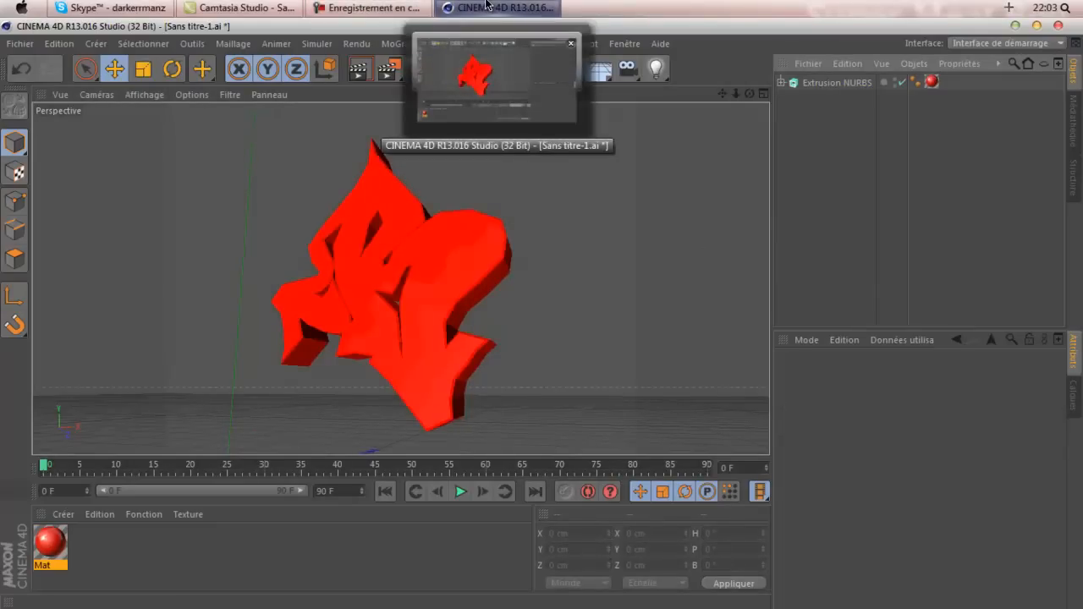